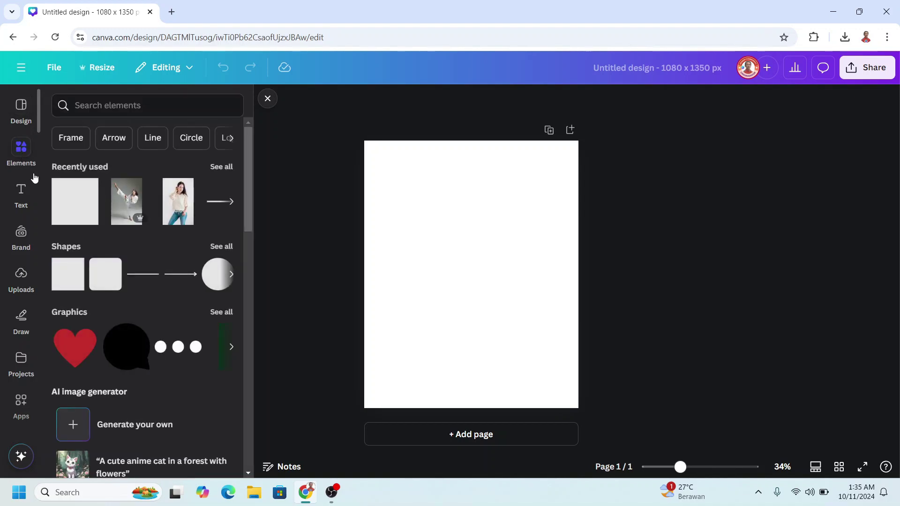
Add the karate photo from Recently used, remove its background, and duplicate the cutout four times.
click(122, 197)
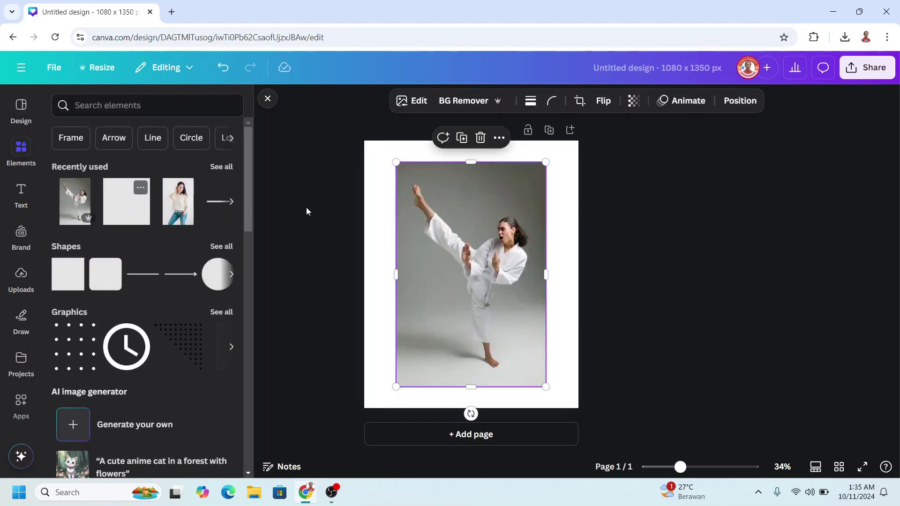
click(464, 101)
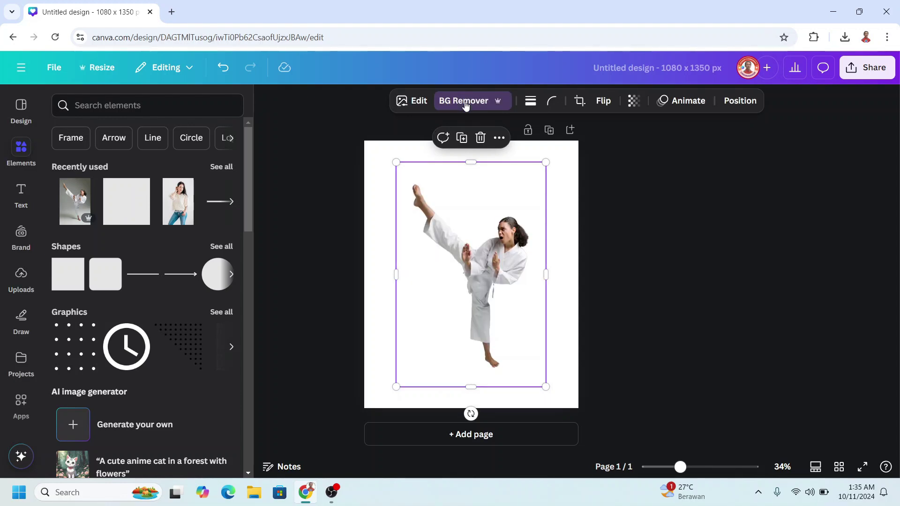
click(462, 140)
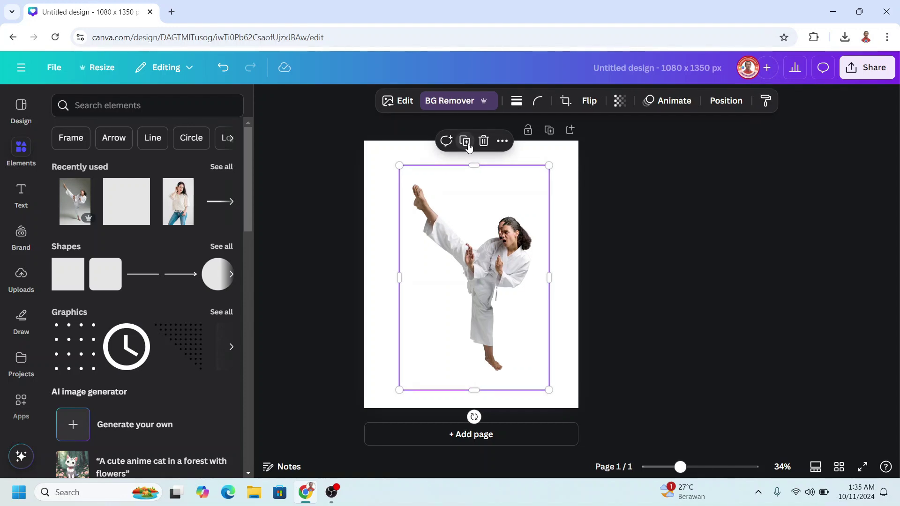
click(469, 145)
click(469, 146)
click(471, 147)
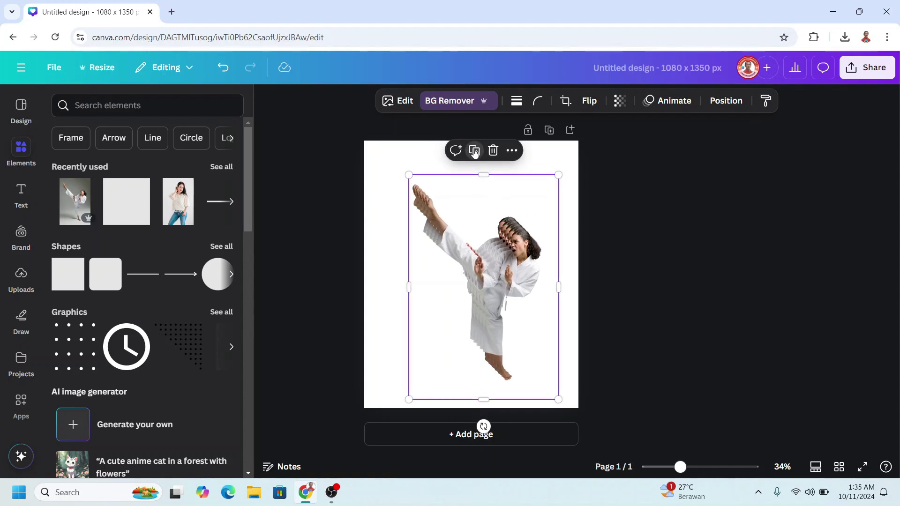
Resize the bottom karate cutout layer to 900 × 1352.1 px with the aspect ratio locked.
click(725, 102)
click(201, 135)
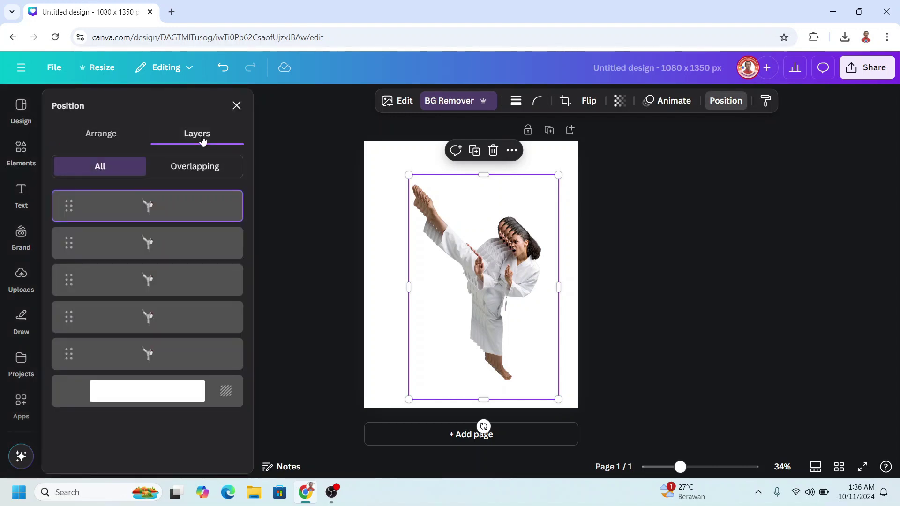
click(170, 359)
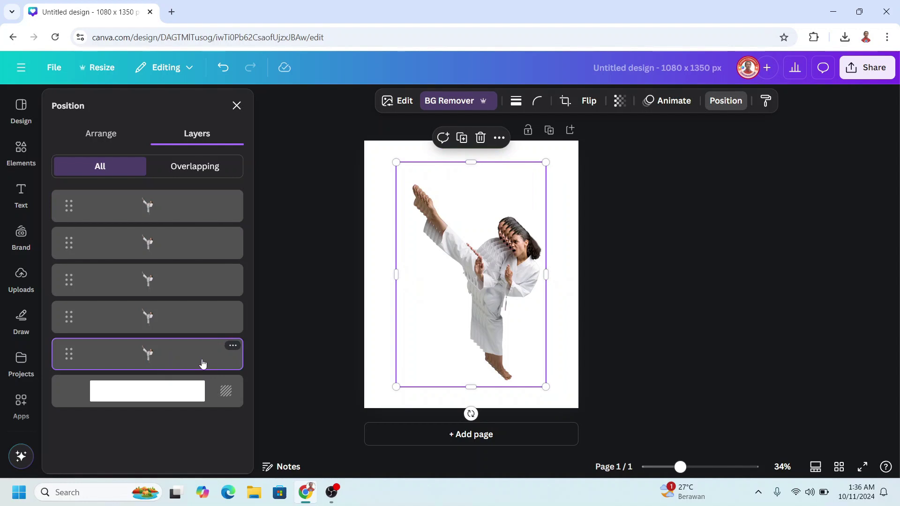
click(101, 136)
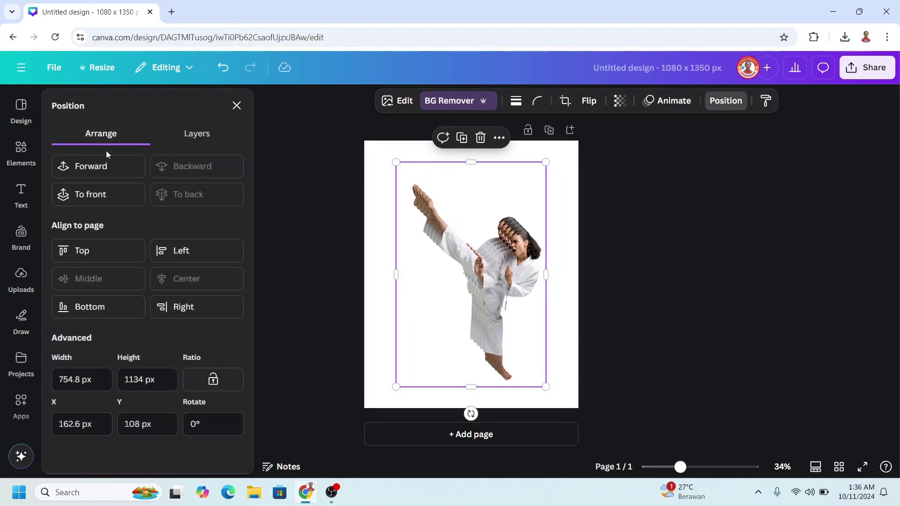
click(217, 383)
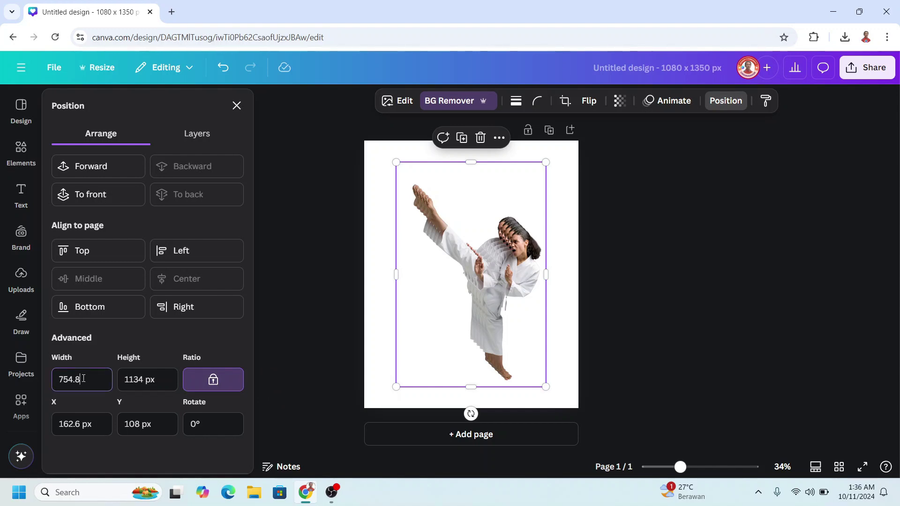
double_click(83, 378)
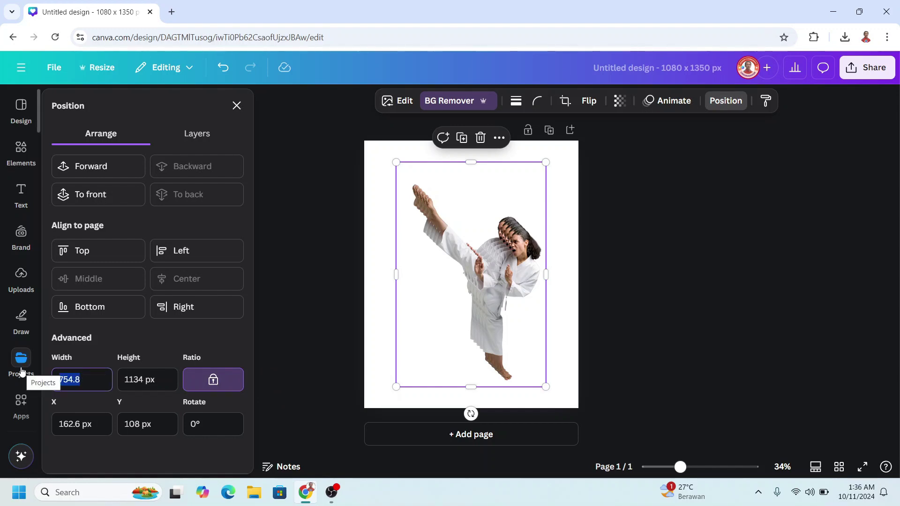
text(900)
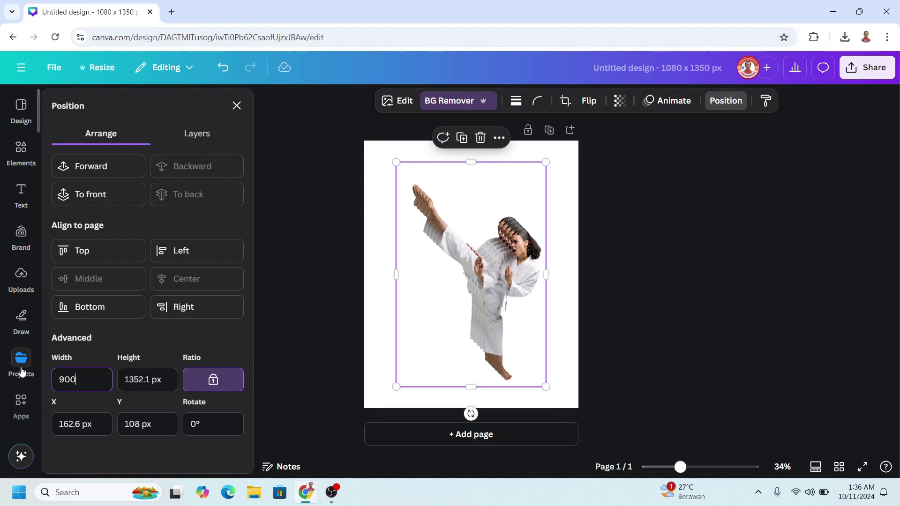
key(Return)
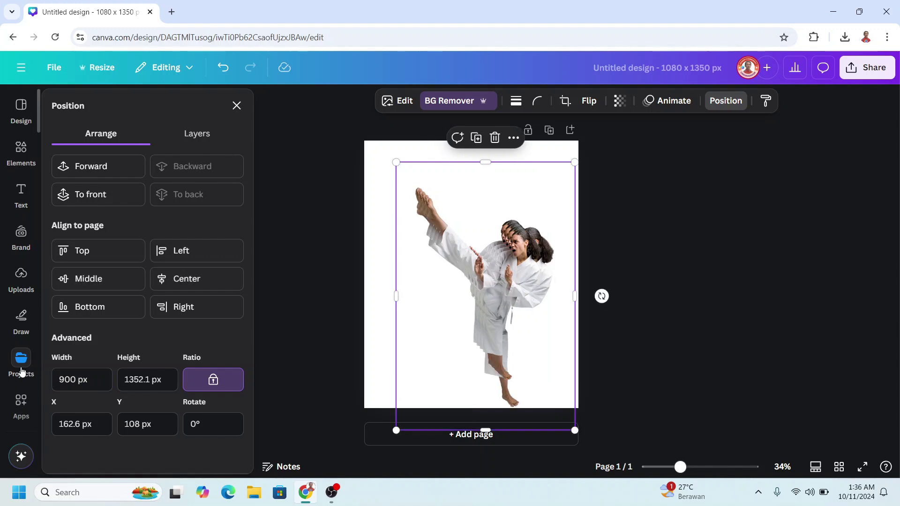
Set the fourth karate cutout layer's width to 880 px (880 × 1322.1).
click(201, 135)
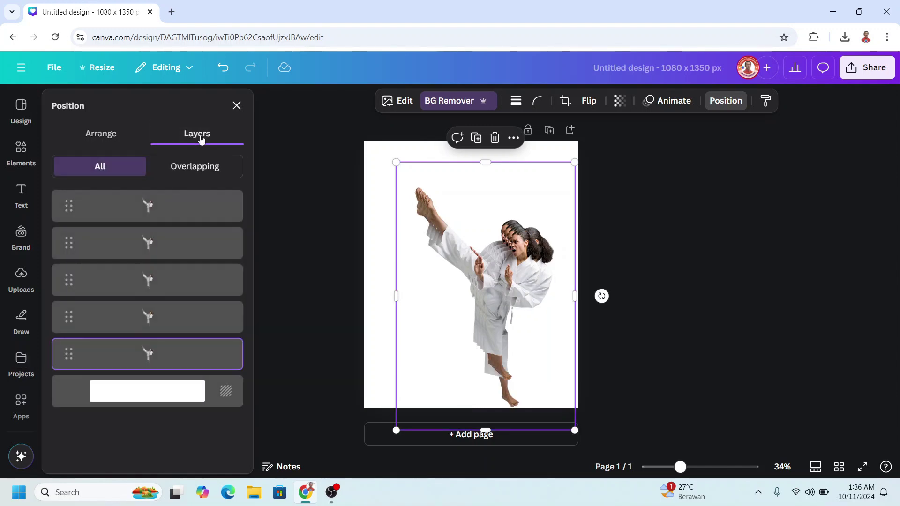
click(169, 330)
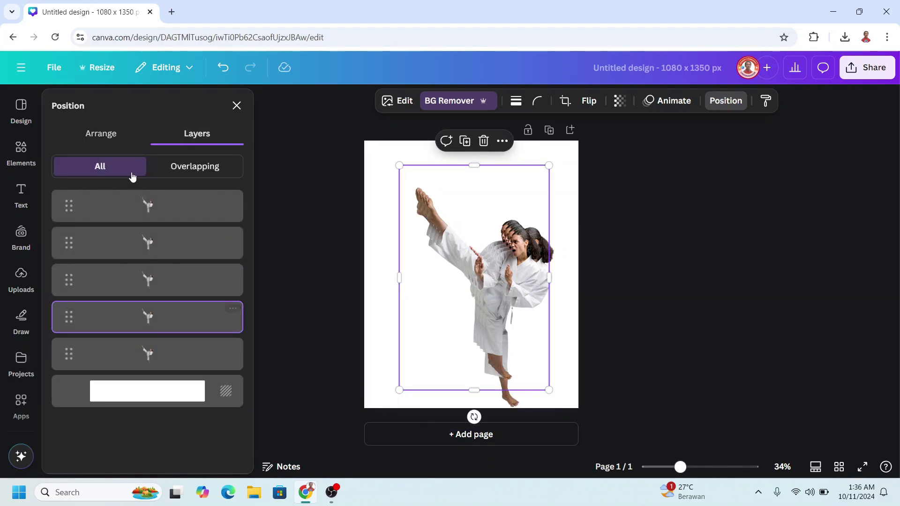
click(101, 136)
click(83, 381)
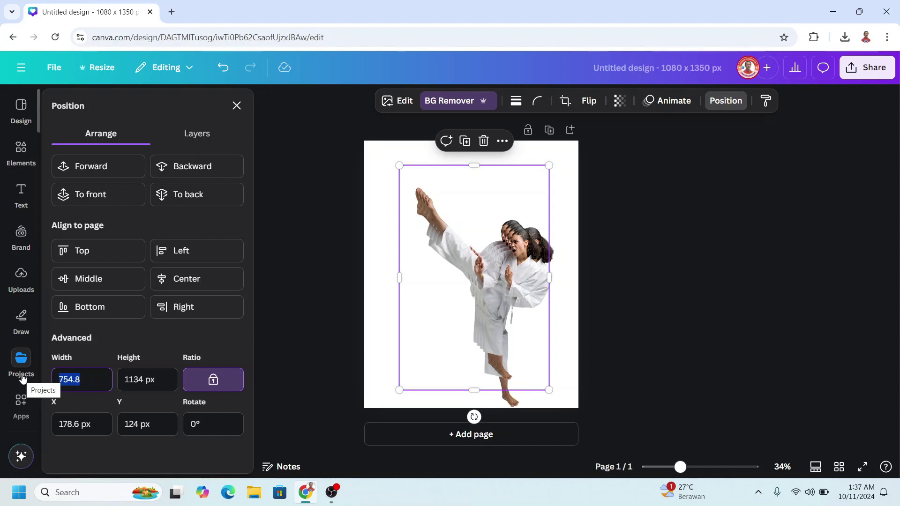
text(880)
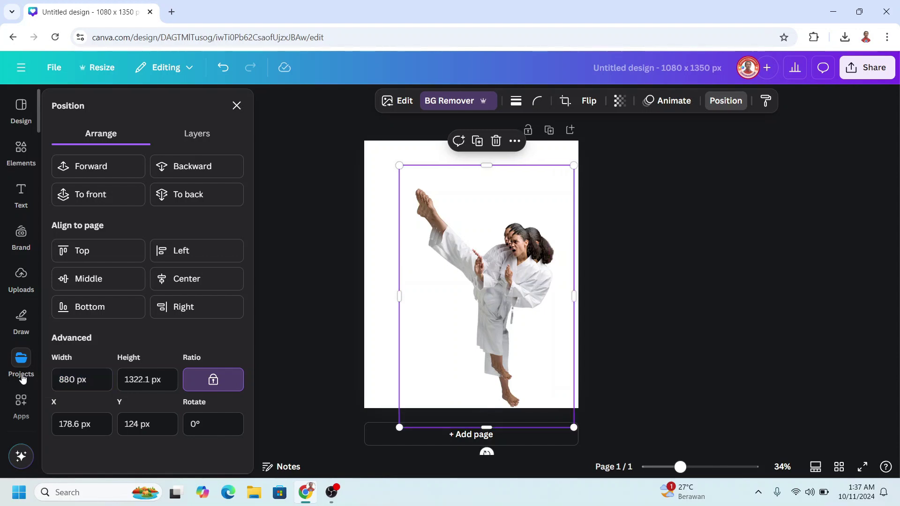
click(193, 133)
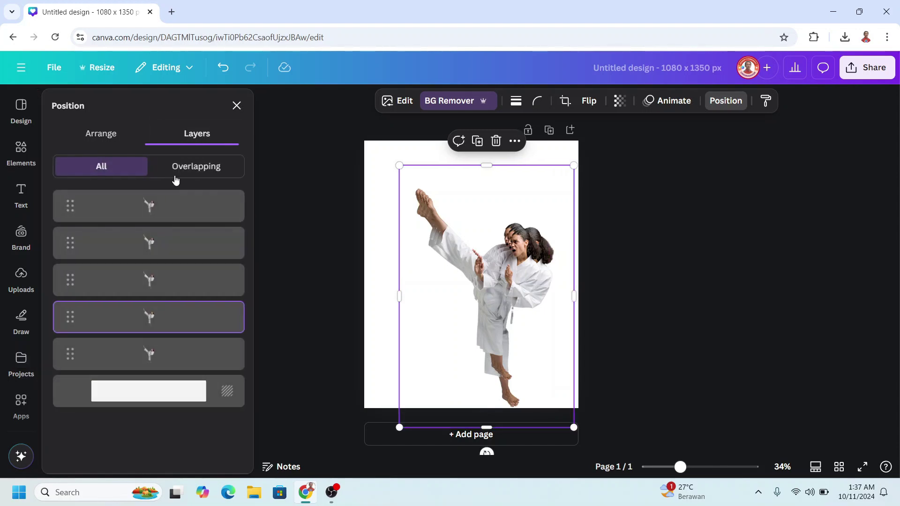
Set the third karate cutout layer's width to 860 px (860 × 1292.1).
click(148, 285)
click(108, 135)
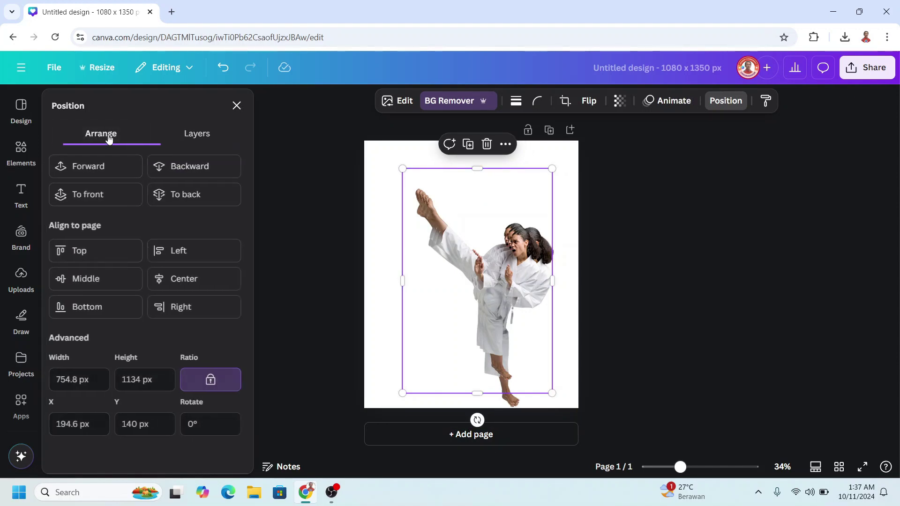
click(104, 380)
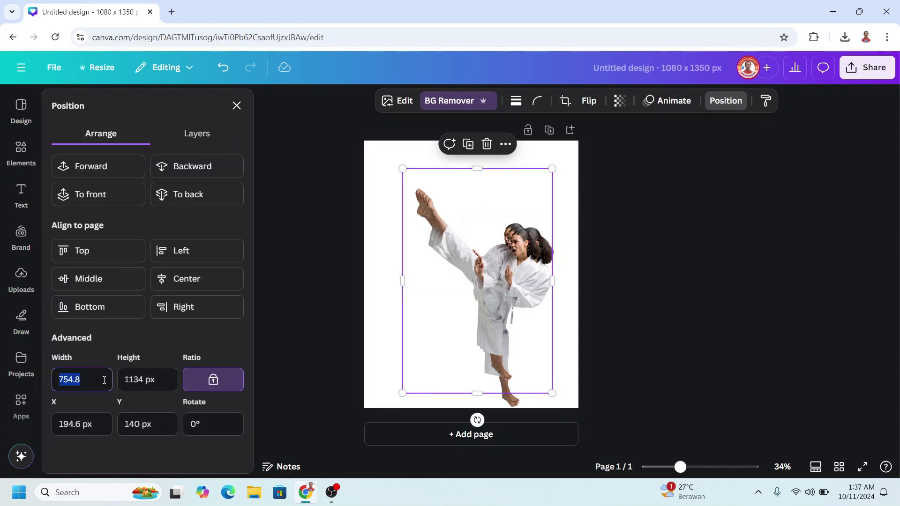
text(86)
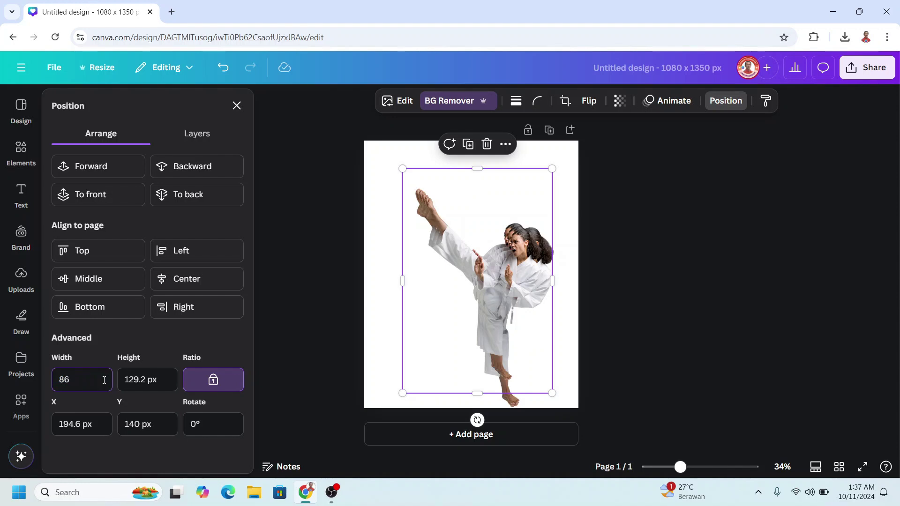
text(0)
key(Return)
Set the second karate cutout layer's width to 840 px (840 × 1262).
click(207, 136)
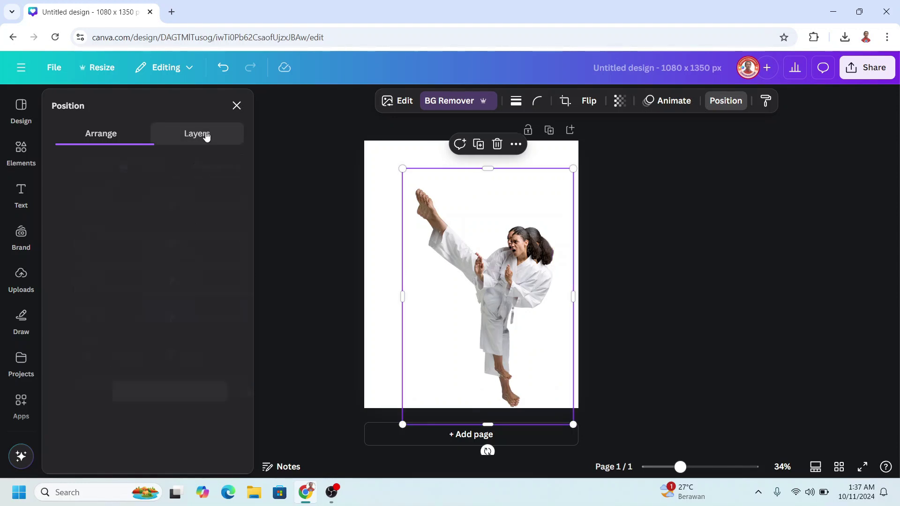
click(157, 249)
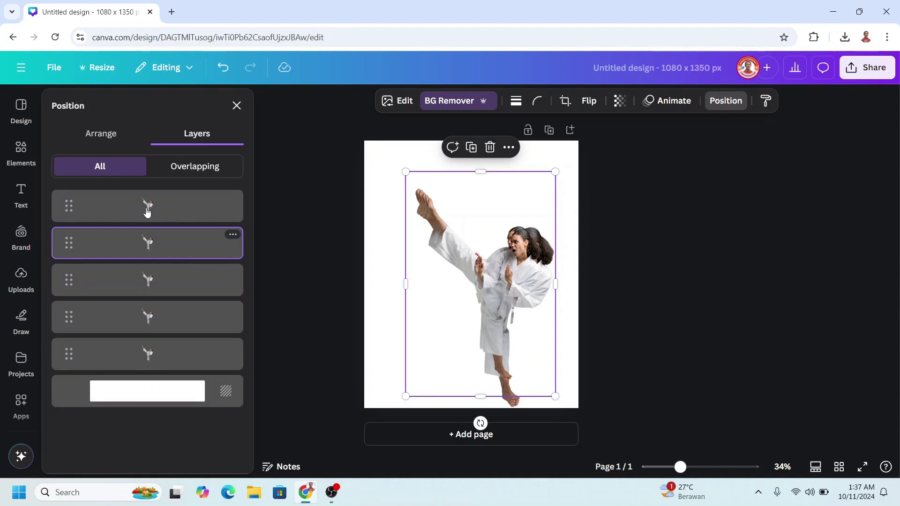
click(104, 135)
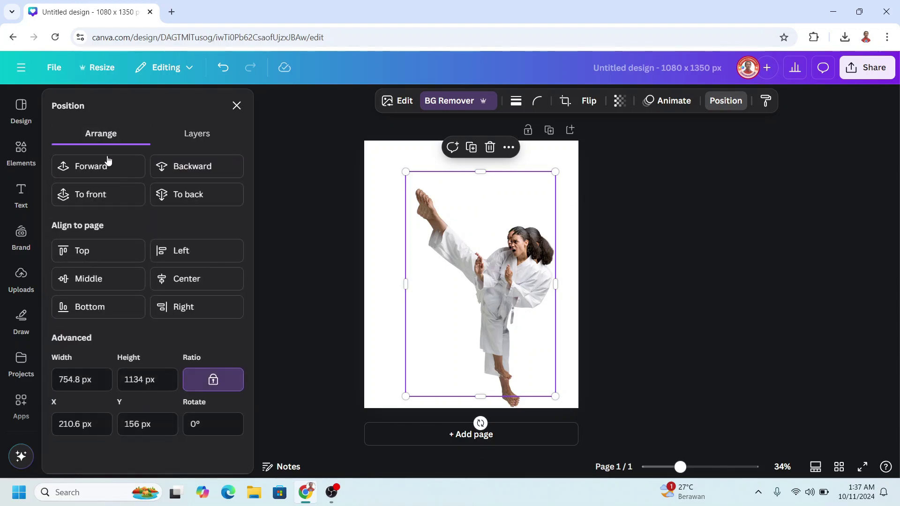
click(83, 382)
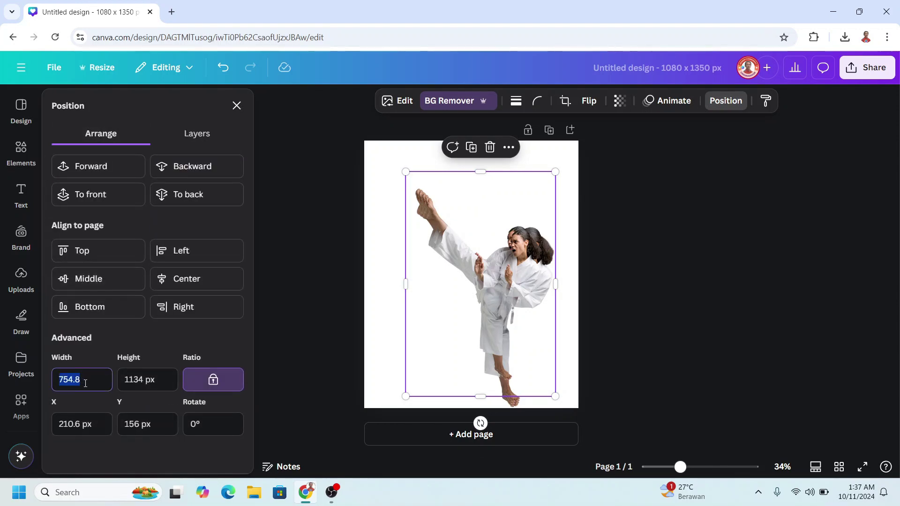
text(840)
key(Return)
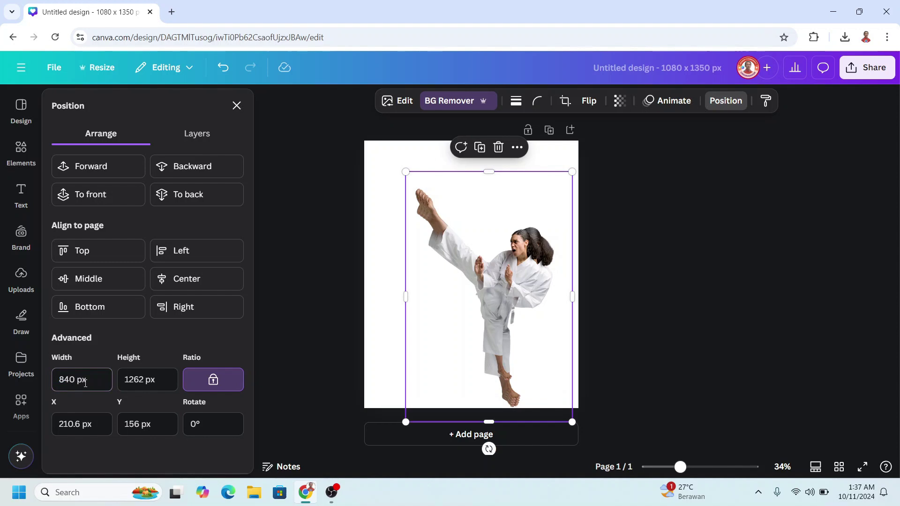
Set the top karate cutout layer's width to 820 px (820 × 1231.9).
click(202, 137)
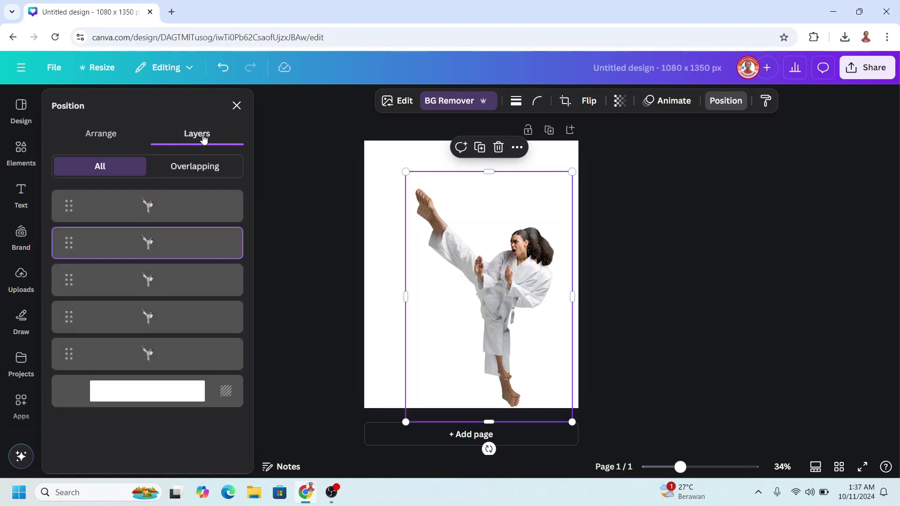
click(173, 208)
click(92, 135)
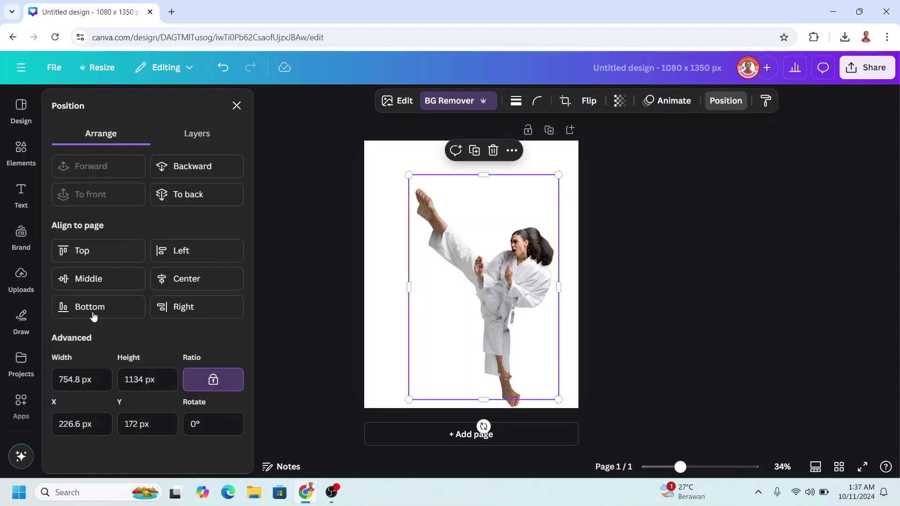
click(81, 379)
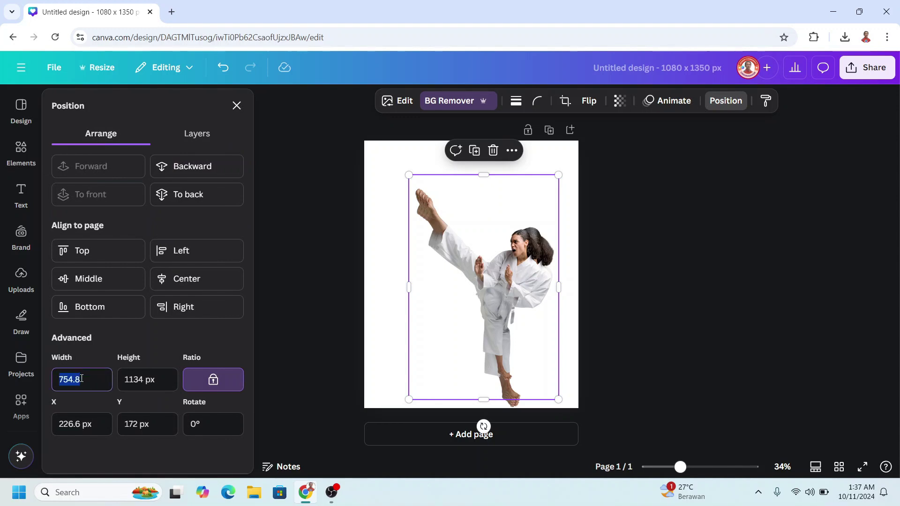
text(820)
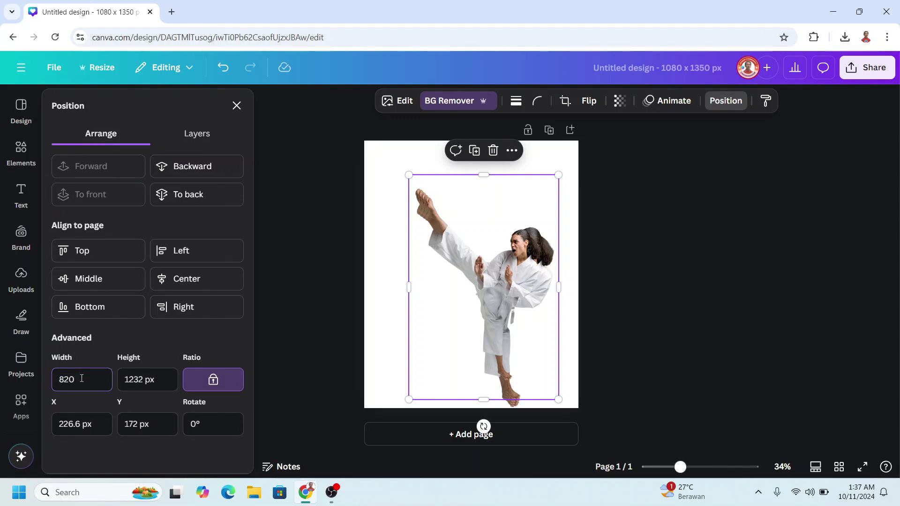
key(Return)
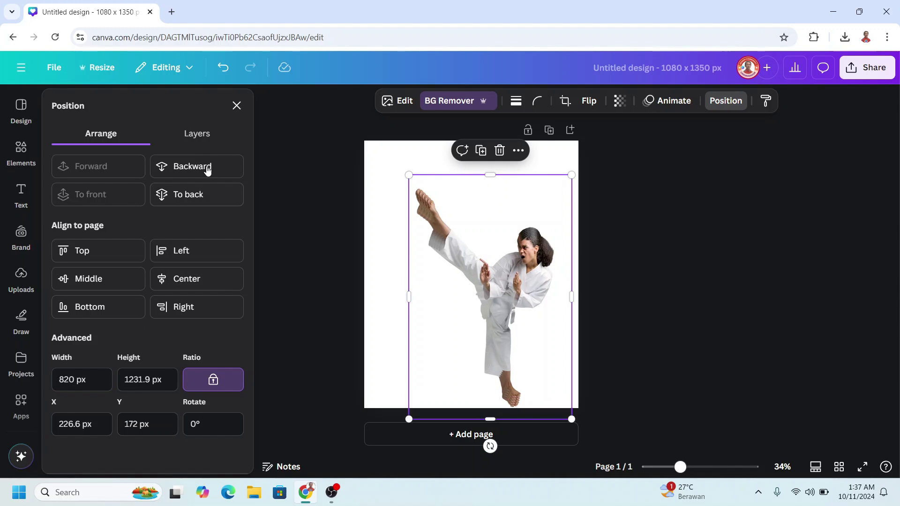
Add a red Outline shadow of size 100 to the bottom karate figure copy.
click(209, 135)
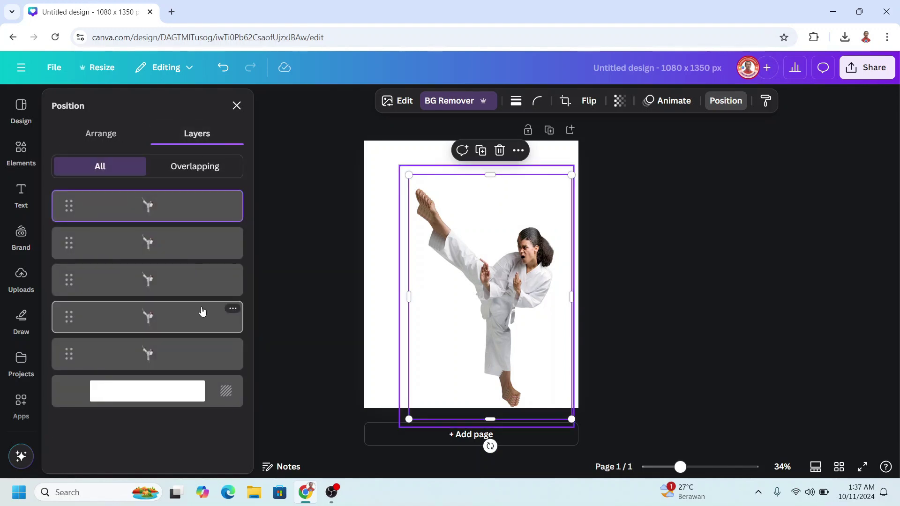
click(163, 363)
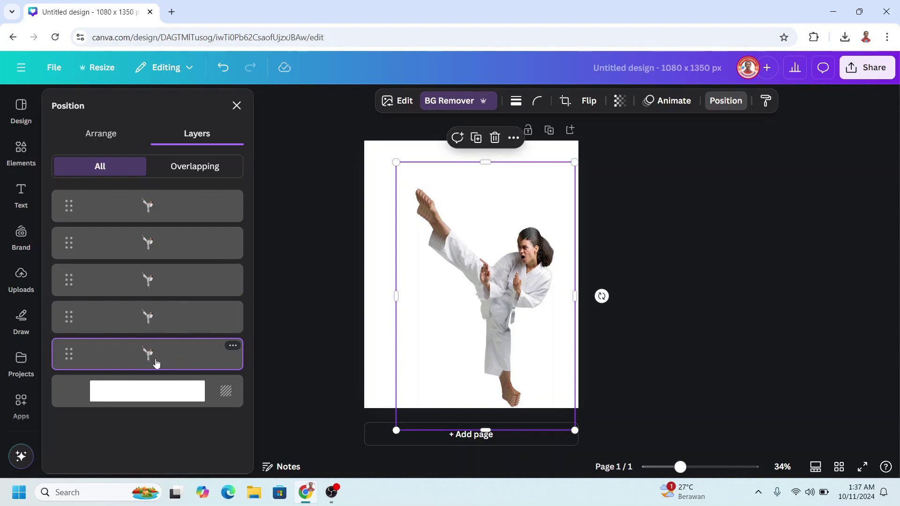
click(406, 103)
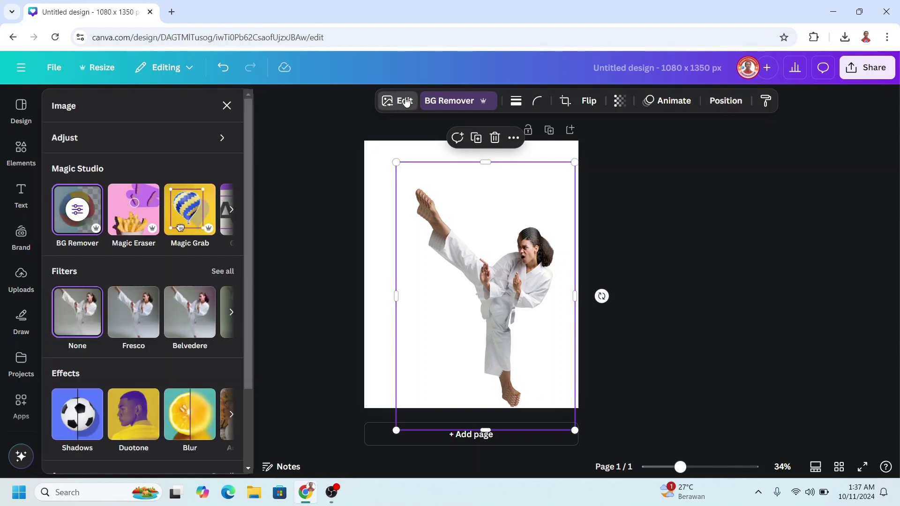
click(78, 424)
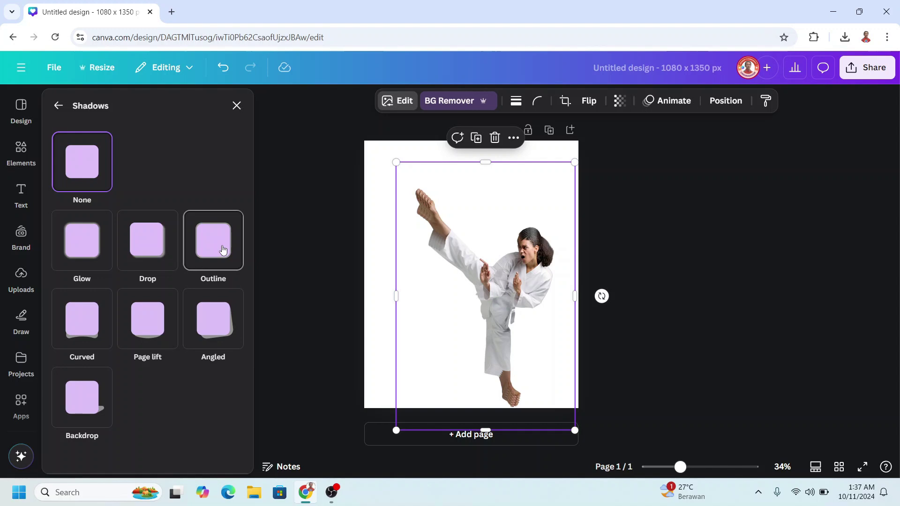
click(222, 250)
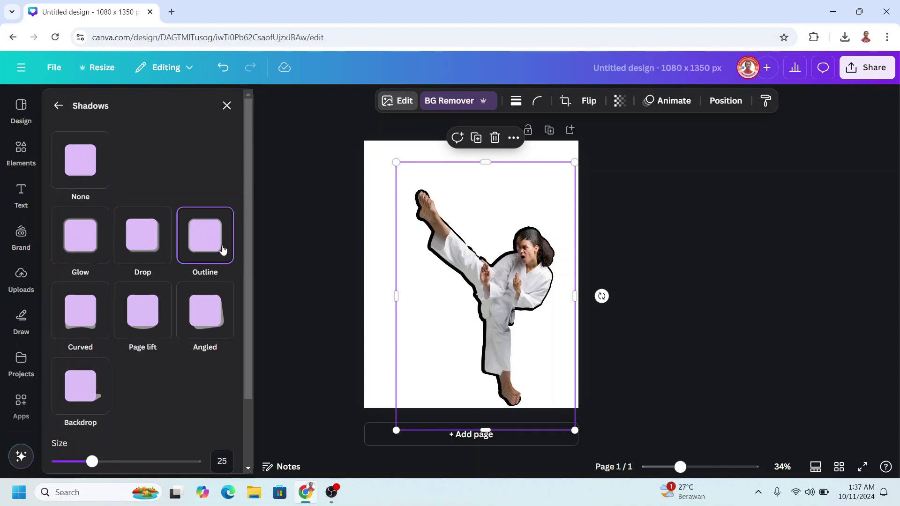
click(228, 464)
text(100)
key(Return)
scroll(212, 410, down, 2)
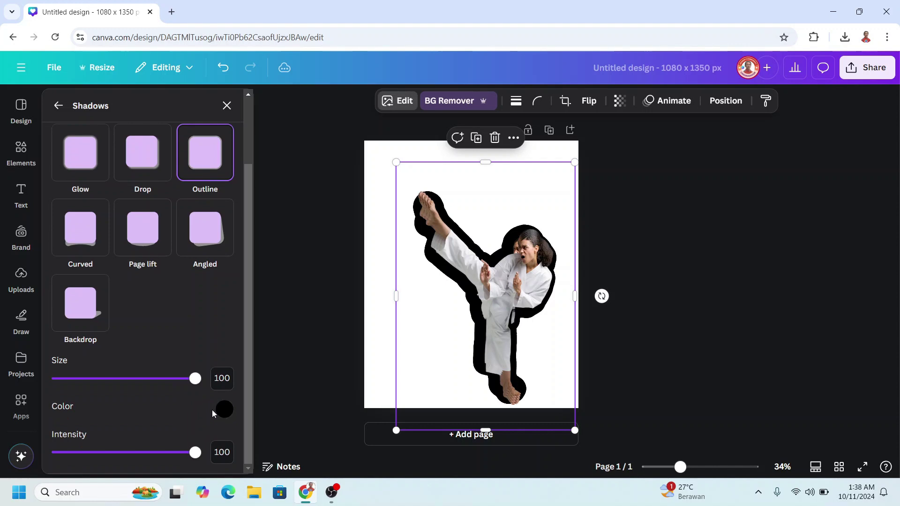
click(226, 411)
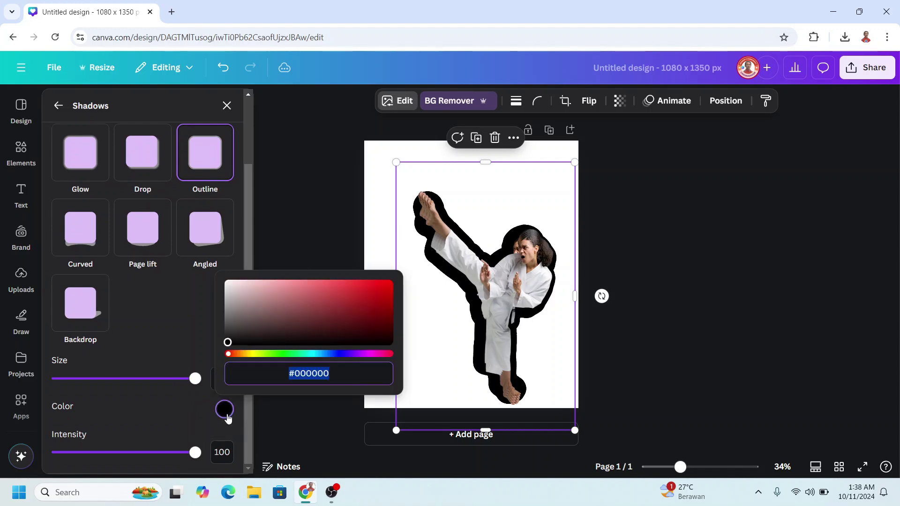
click(345, 291)
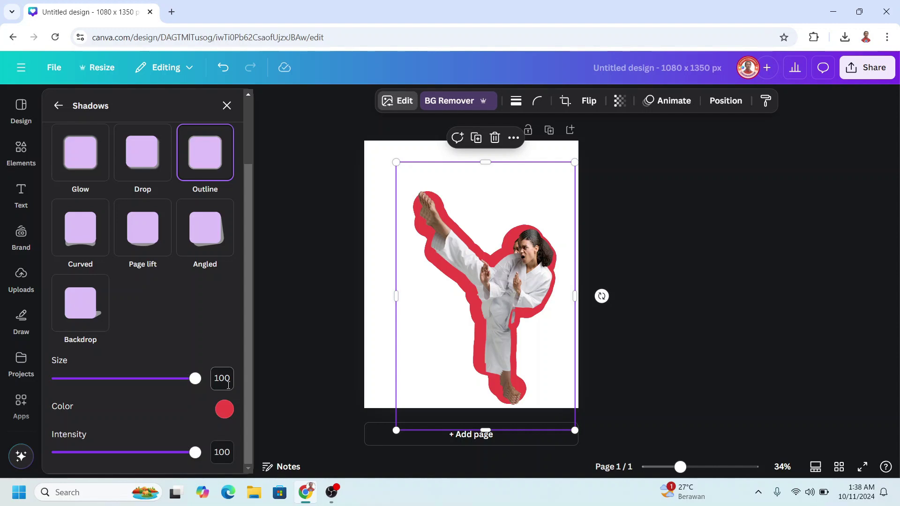
Add an Outline shadow of size 80 to the second-lowest figure copy.
click(726, 101)
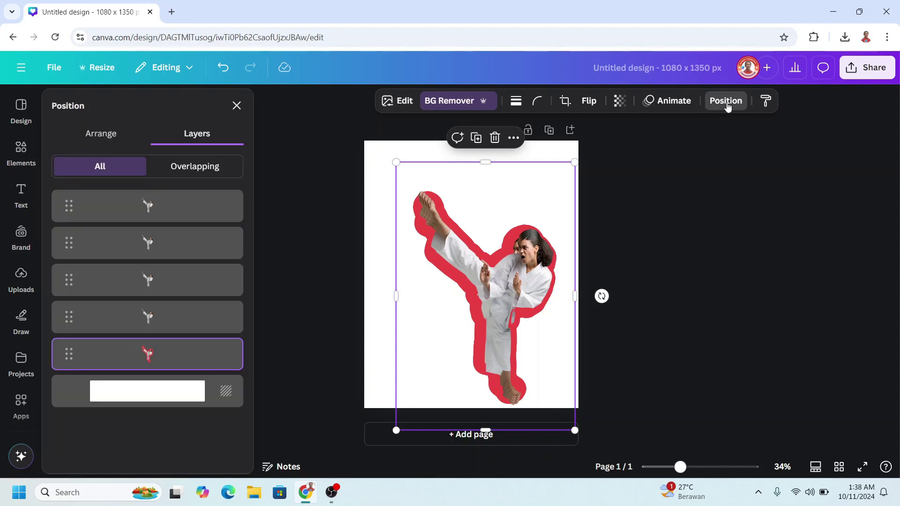
click(145, 323)
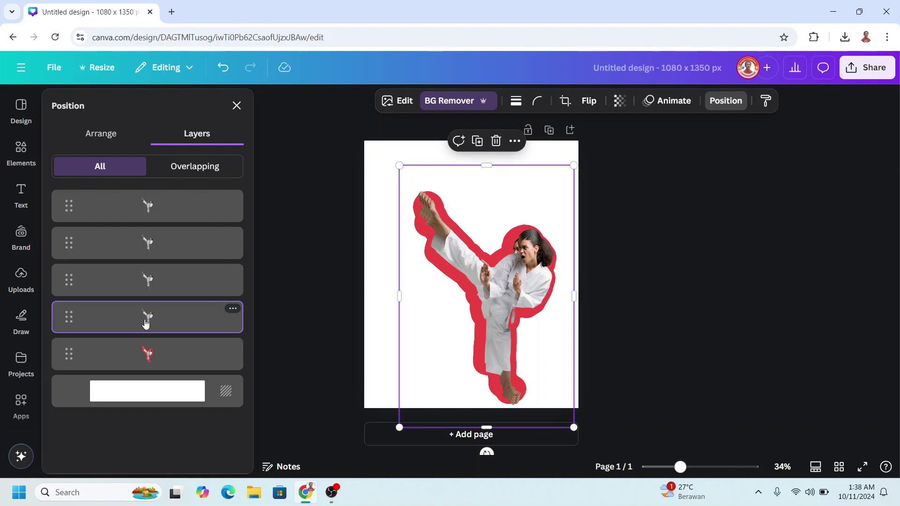
click(402, 105)
click(77, 415)
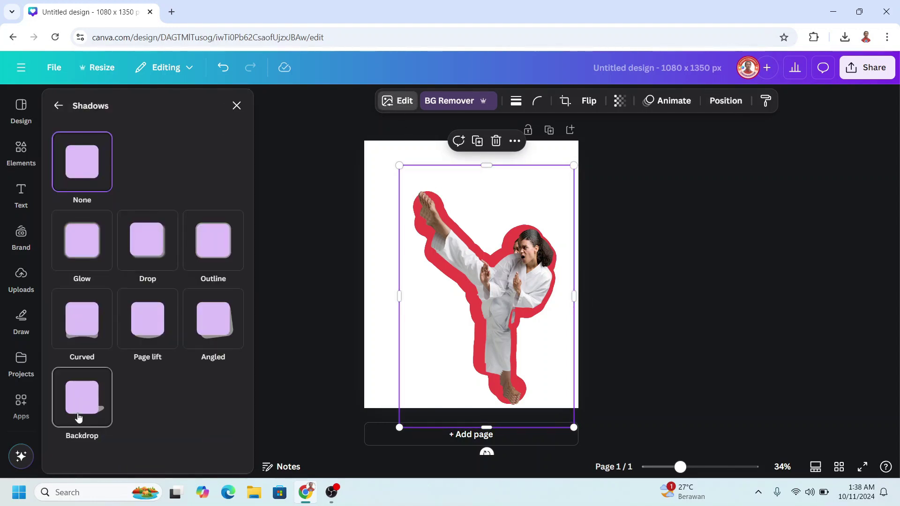
click(211, 253)
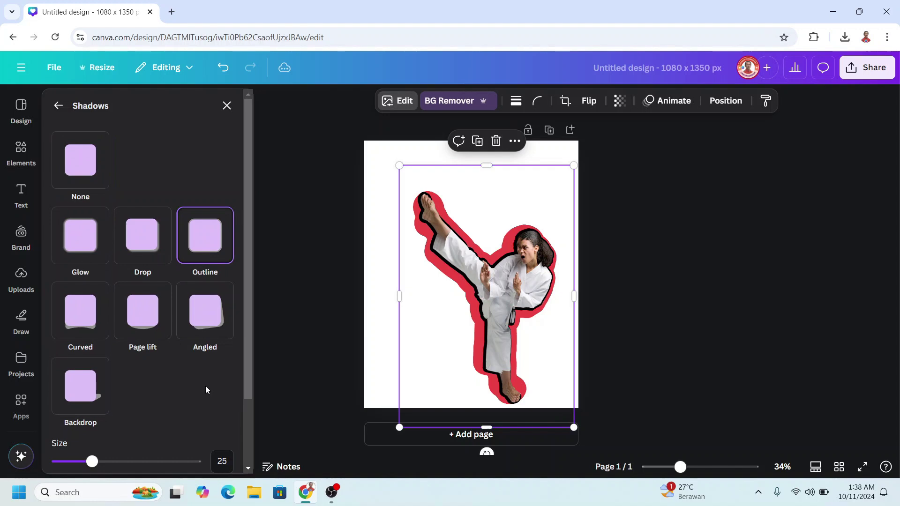
scroll(205, 390, down, 2)
click(230, 379)
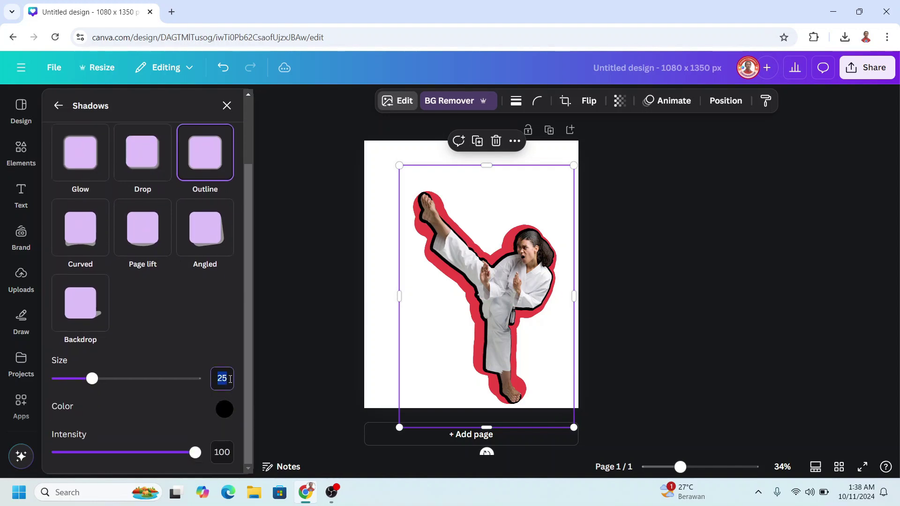
text(80)
key(Return)
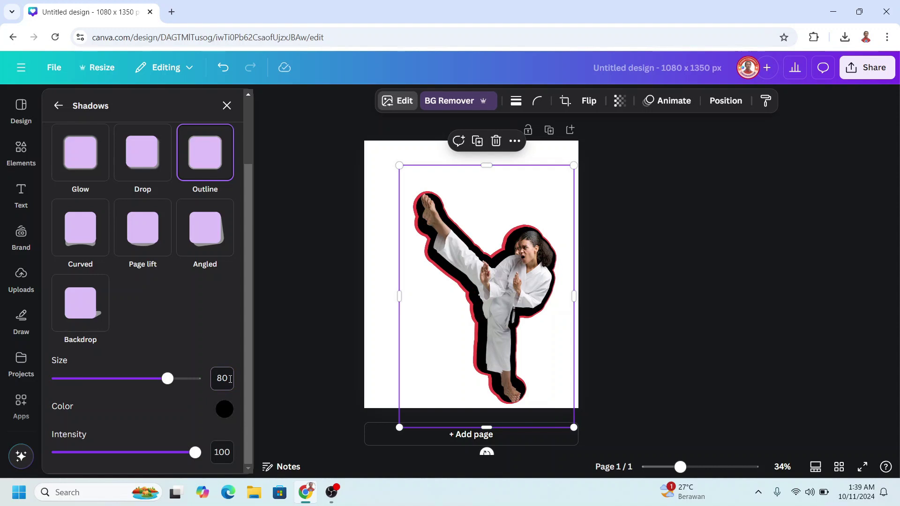
Change that outline's colour to bright yellow #E7C23F.
click(224, 409)
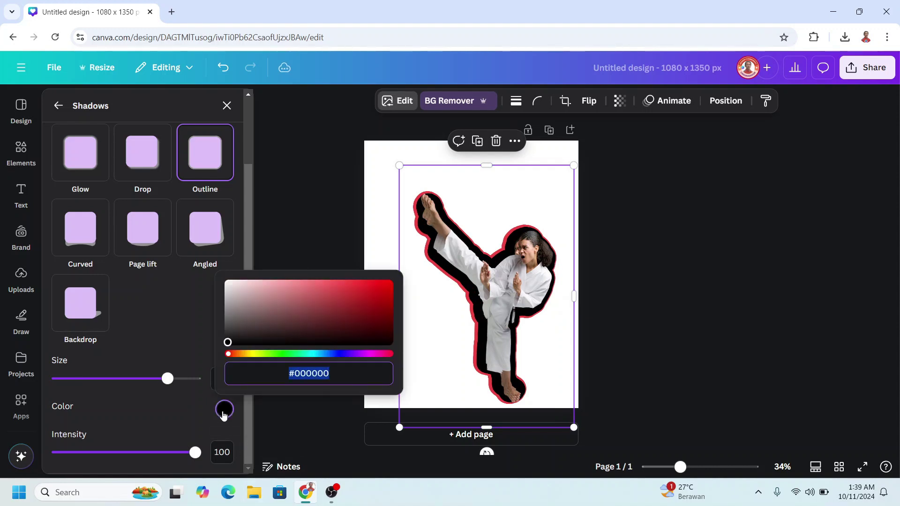
click(251, 358)
click(339, 298)
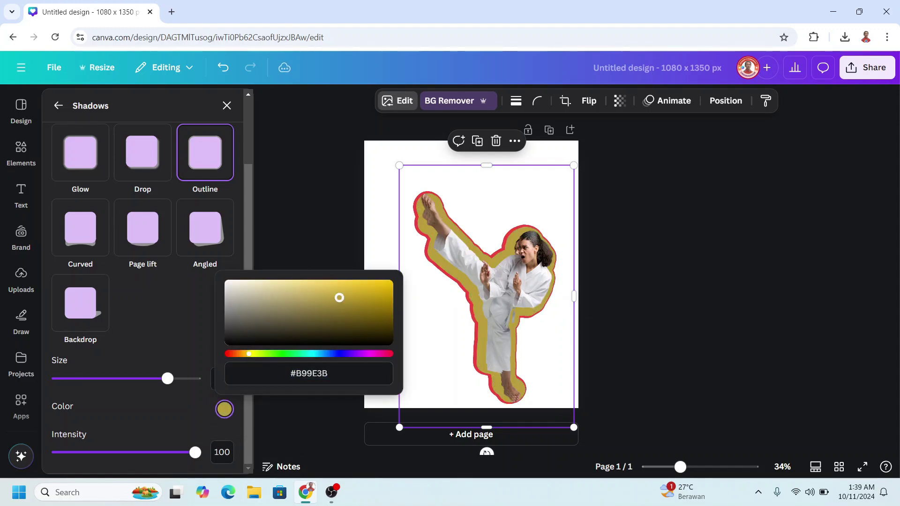
click(347, 286)
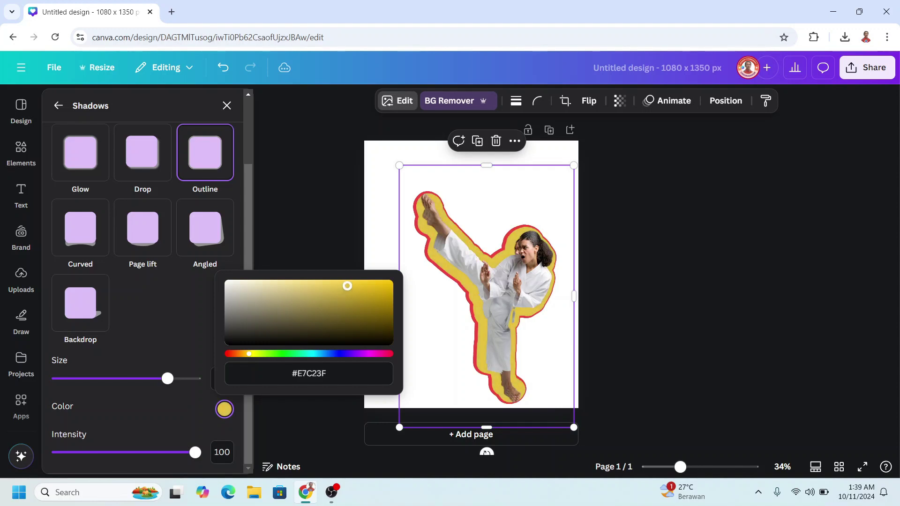
click(726, 101)
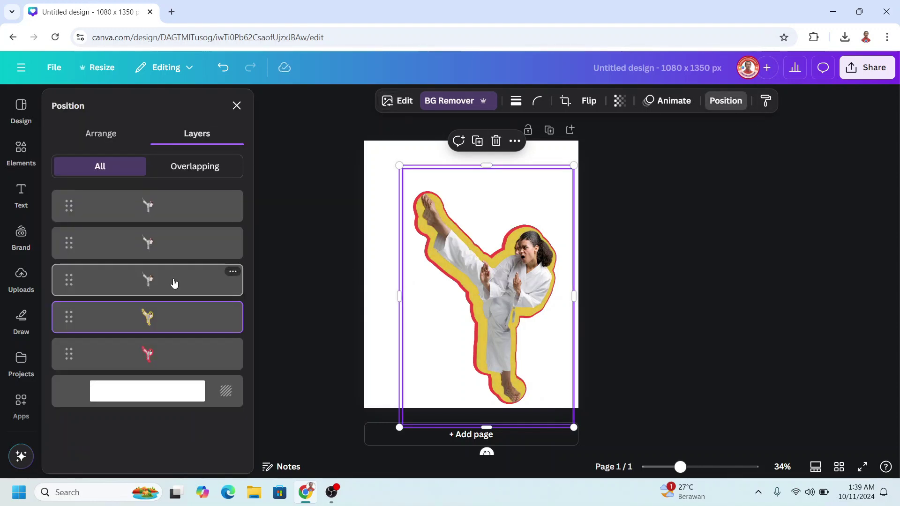
Add an Outline shadow of size 60 to the middle karate figure copy.
click(174, 283)
click(406, 101)
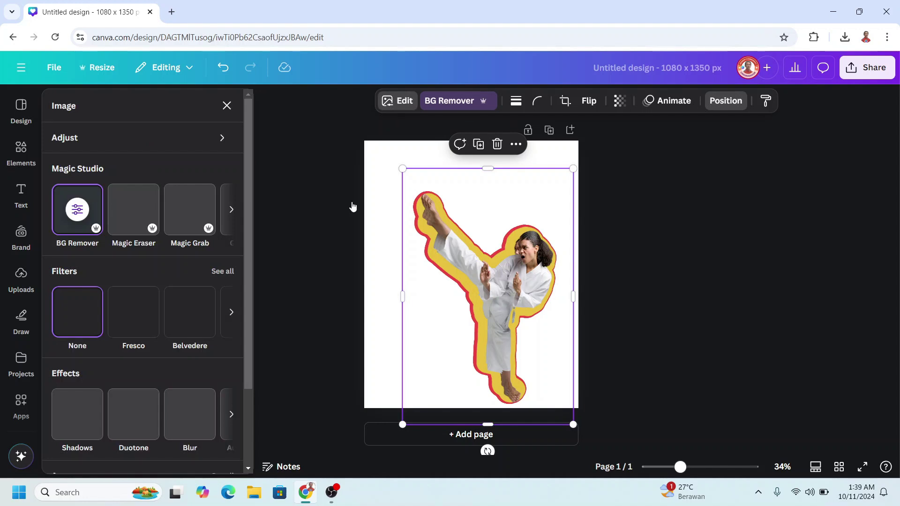
click(78, 414)
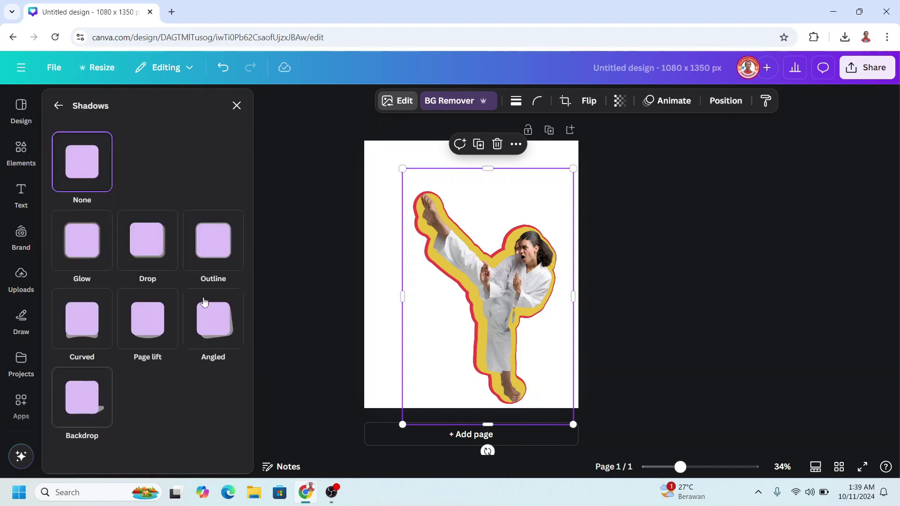
click(217, 249)
scroll(215, 421, down, 2)
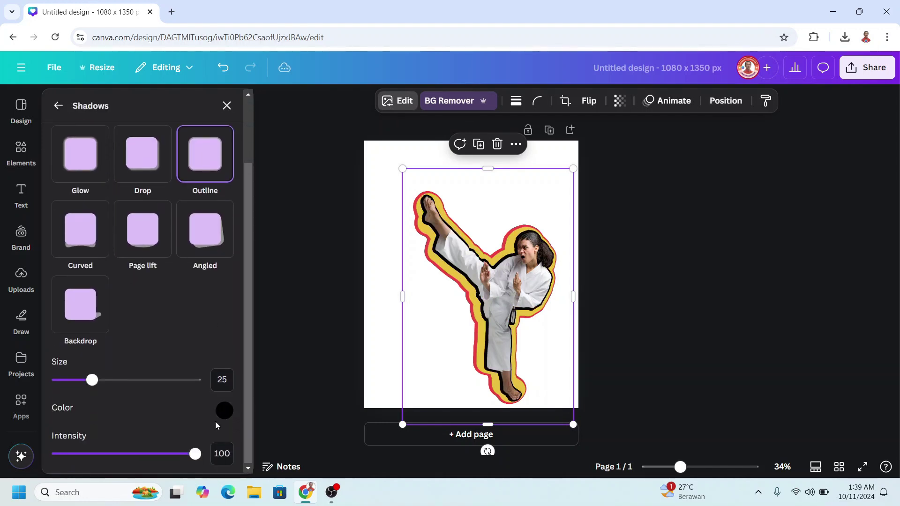
click(227, 381)
text(60)
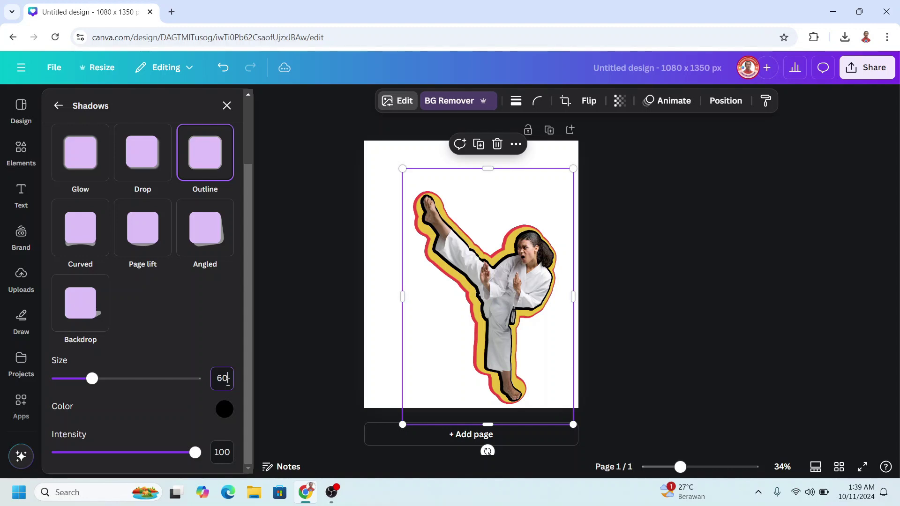
key(Return)
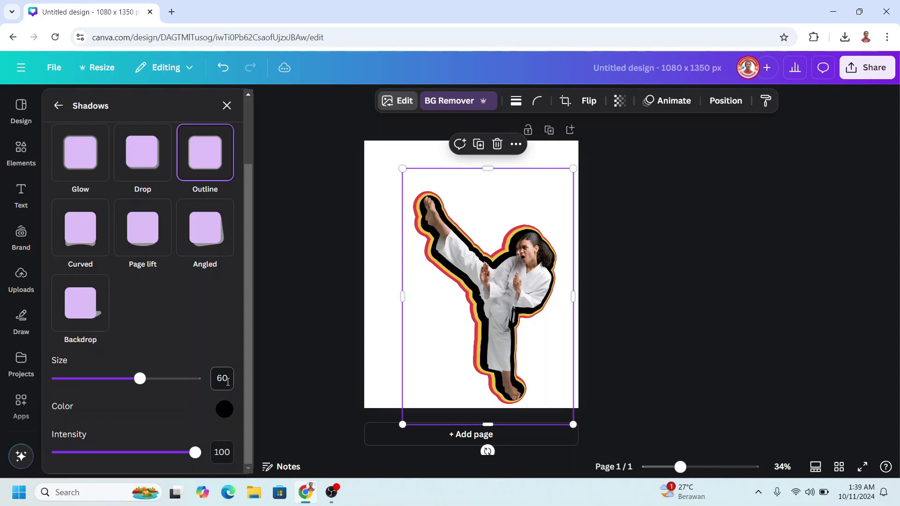
Change the middle copy's outline colour to green #9BE780.
click(225, 410)
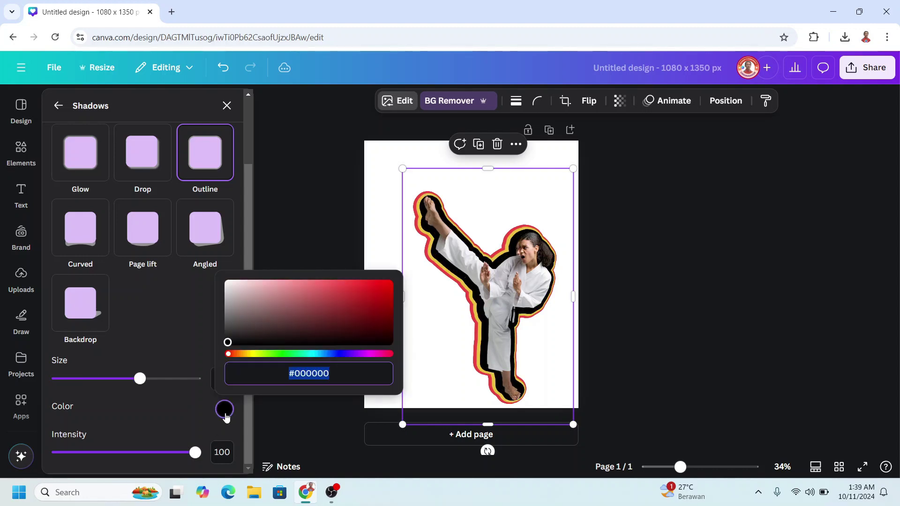
click(275, 354)
click(301, 292)
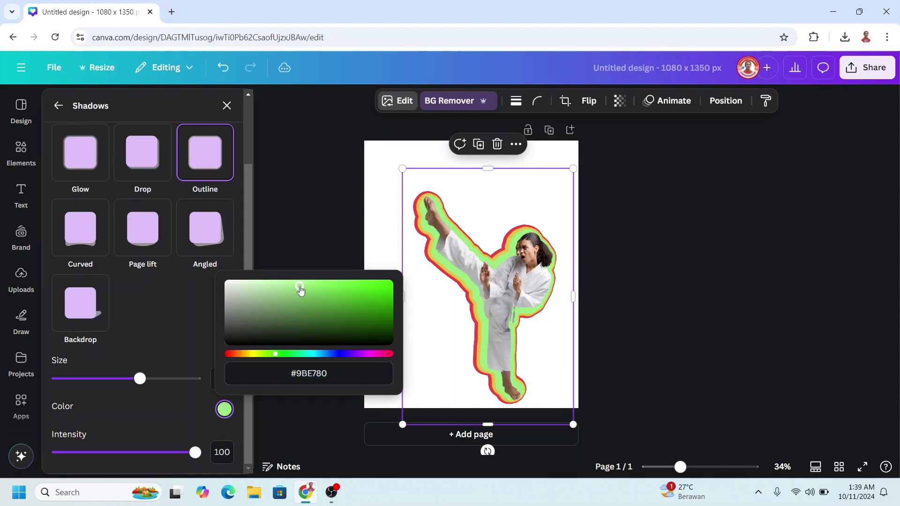
click(319, 299)
click(724, 109)
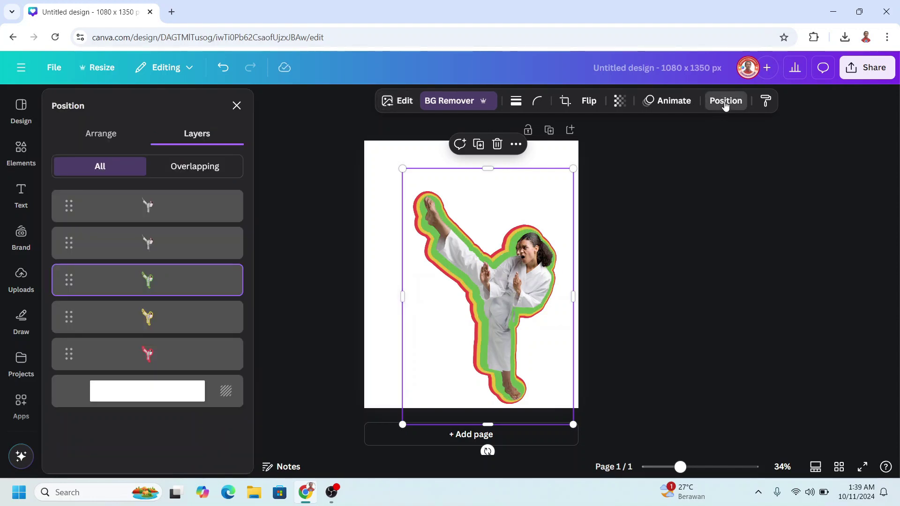
Add a black #000000 Outline shadow of size 40 to the second copy from the top.
click(170, 247)
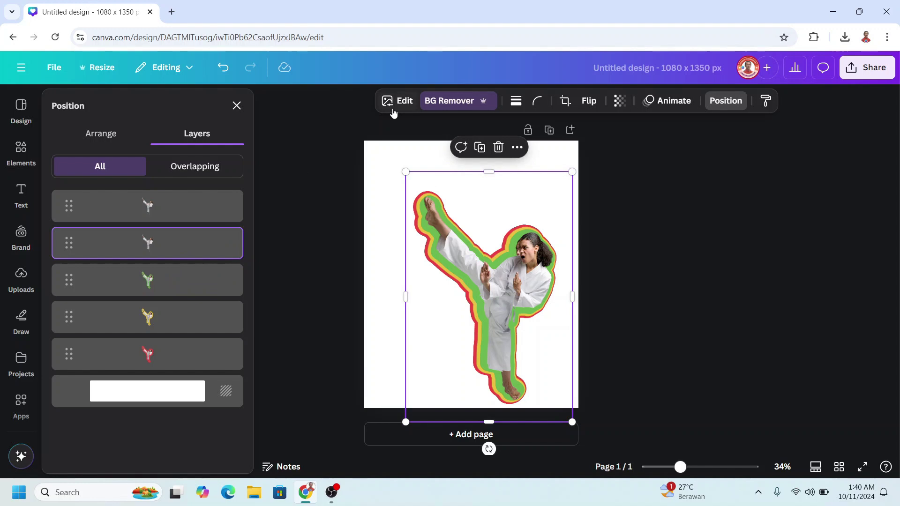
click(405, 102)
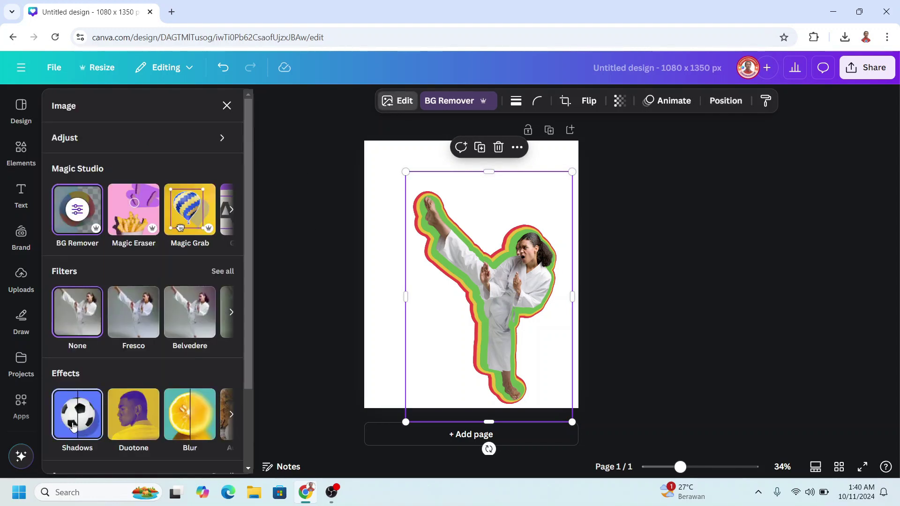
click(72, 424)
click(219, 249)
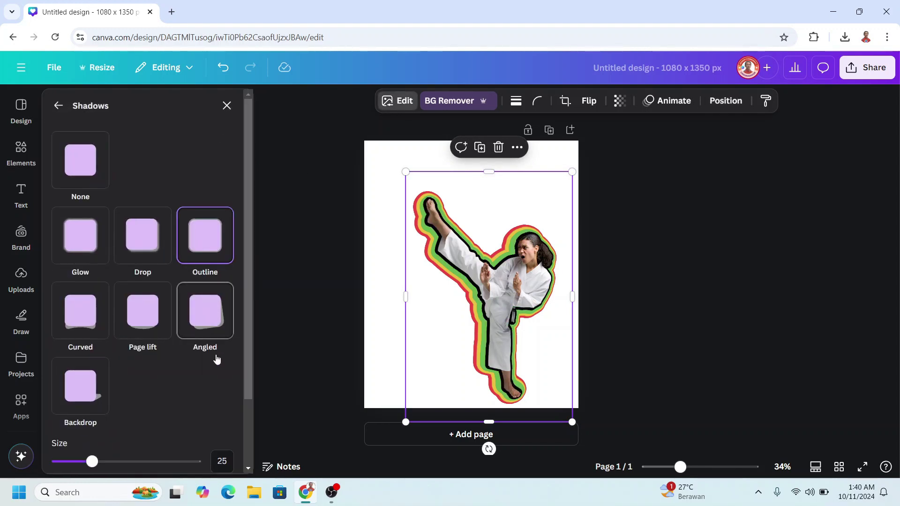
click(228, 463)
text(40)
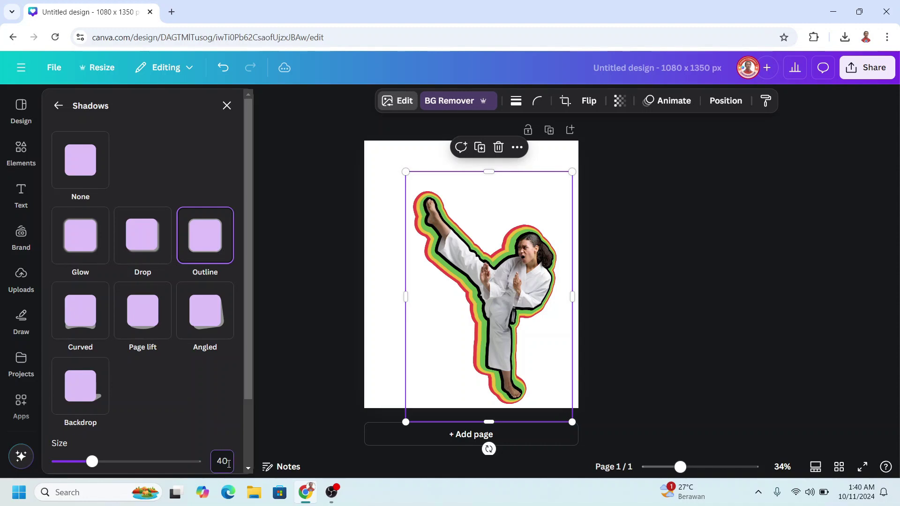
key(Return)
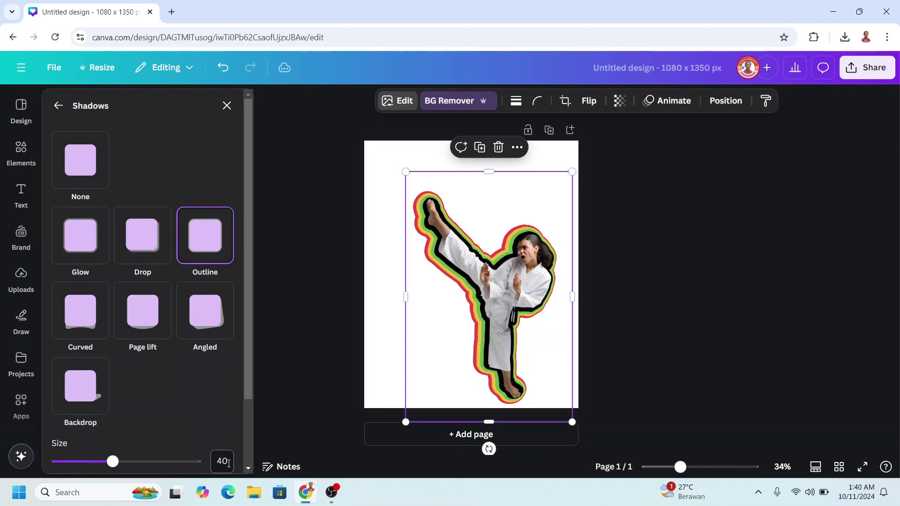
scroll(204, 417, down, 2)
click(224, 409)
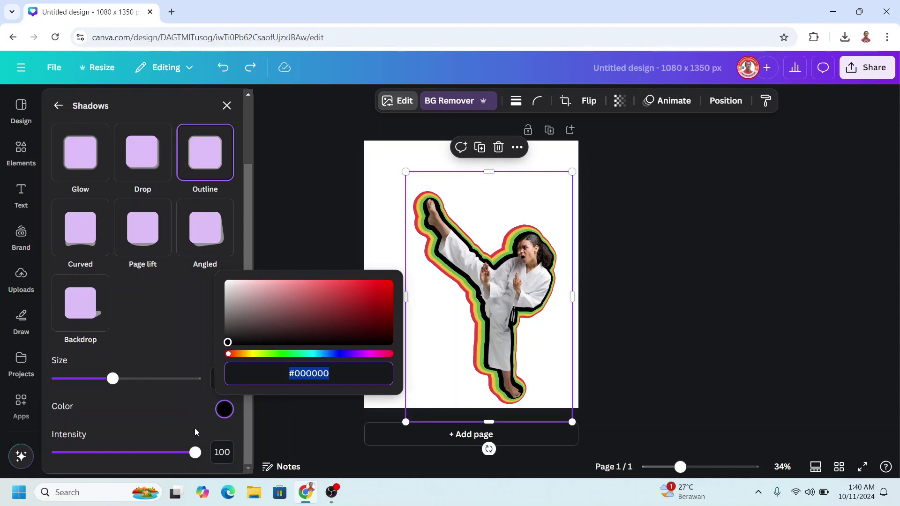
click(224, 410)
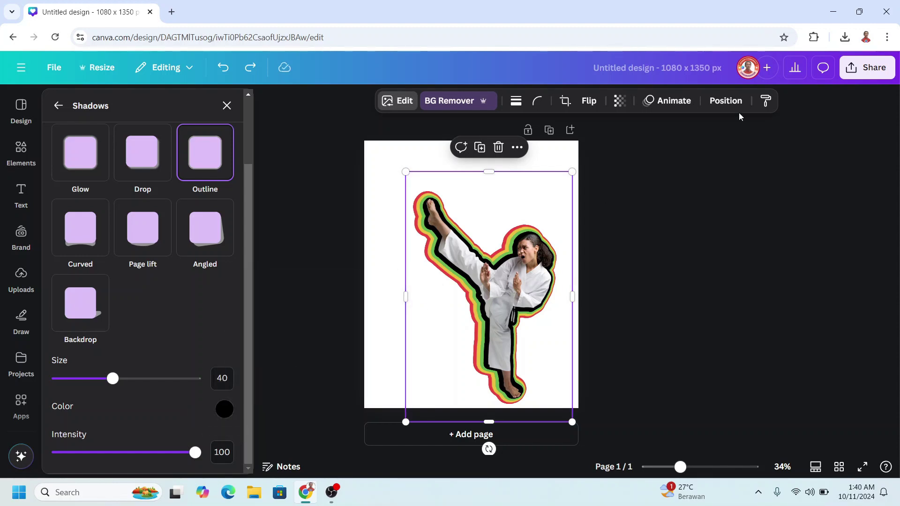
click(725, 101)
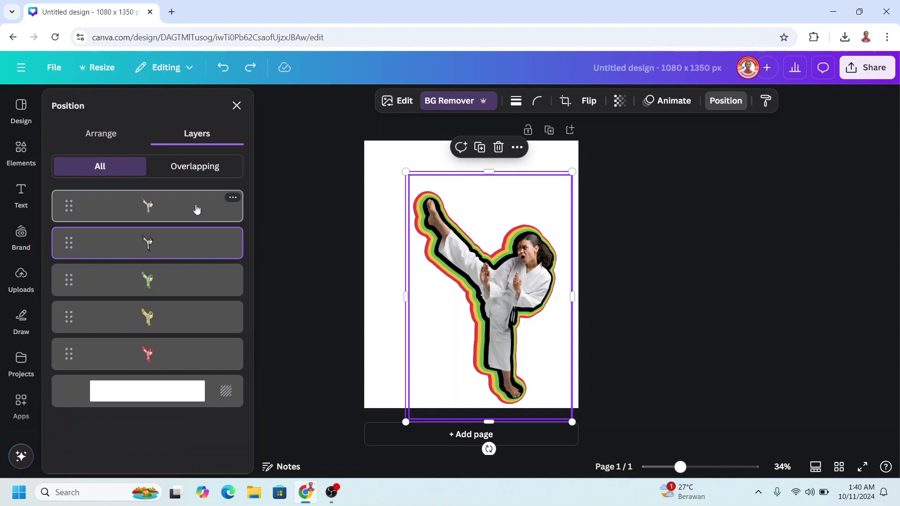
Give the top karate copy a light blue #7D9CE2 Outline shadow of size 20.
click(196, 209)
click(399, 101)
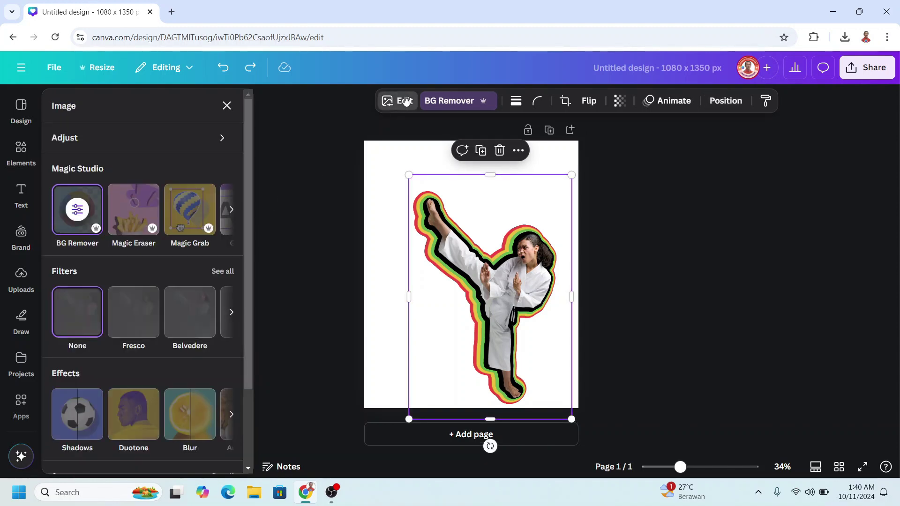
click(76, 422)
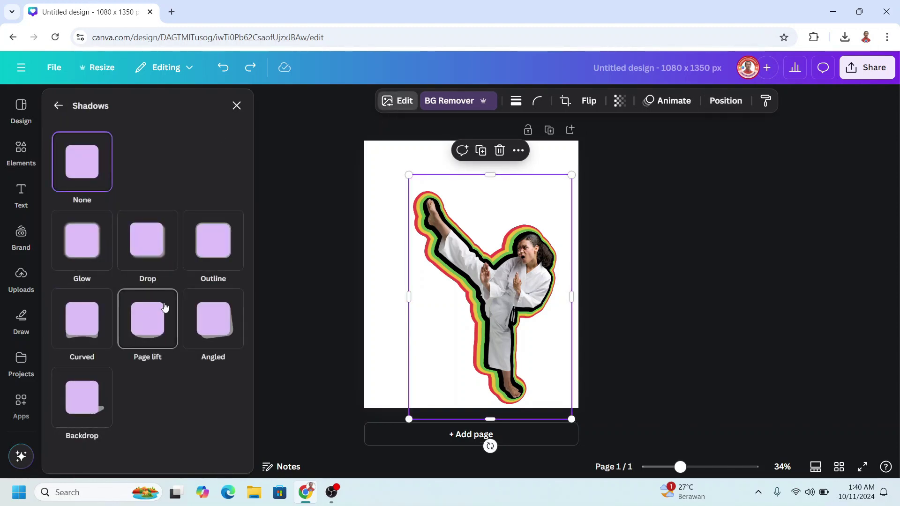
click(213, 253)
scroll(207, 414, down, 2)
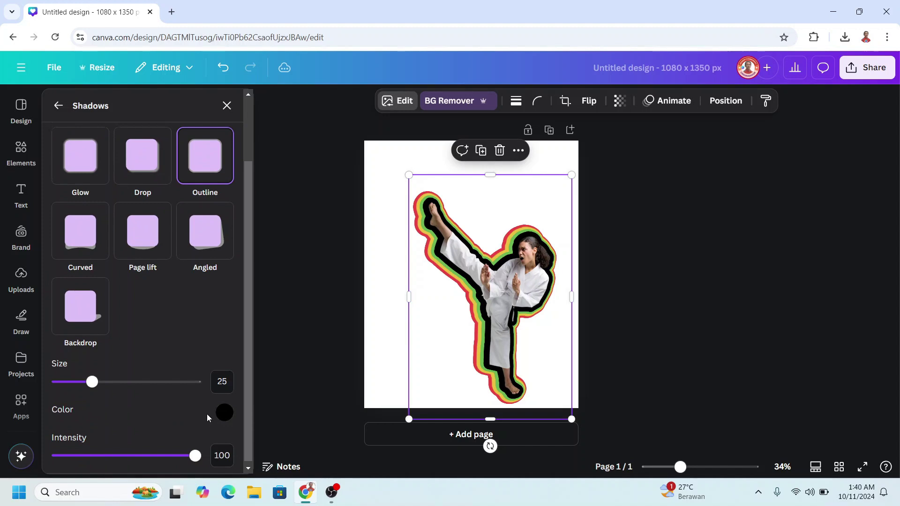
click(231, 378)
text(20)
key(Return)
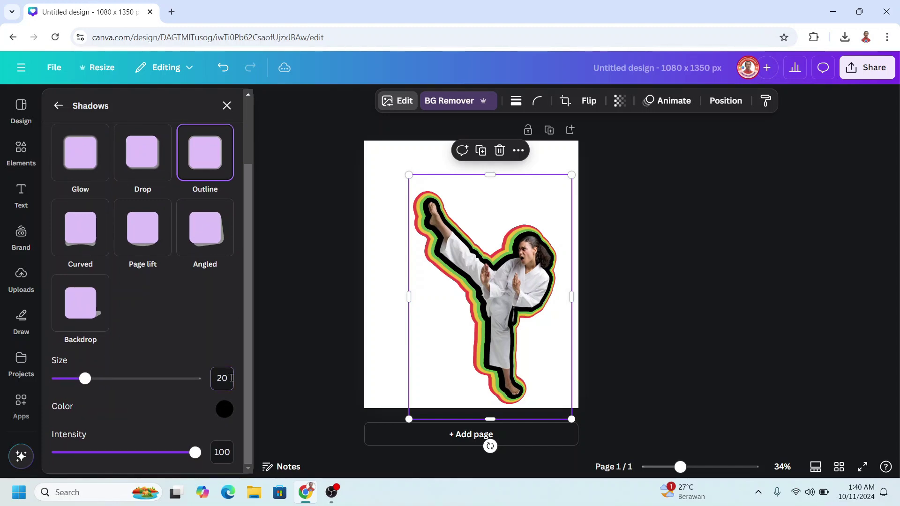
click(225, 411)
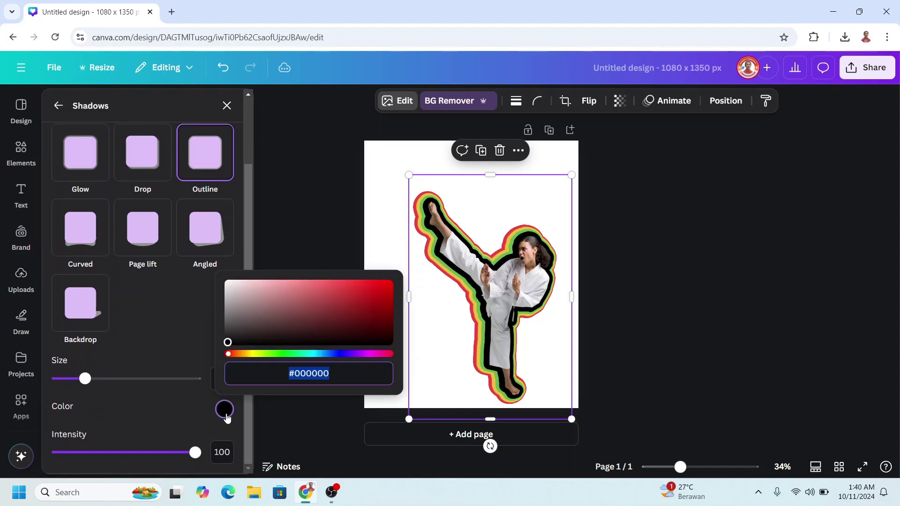
click(328, 354)
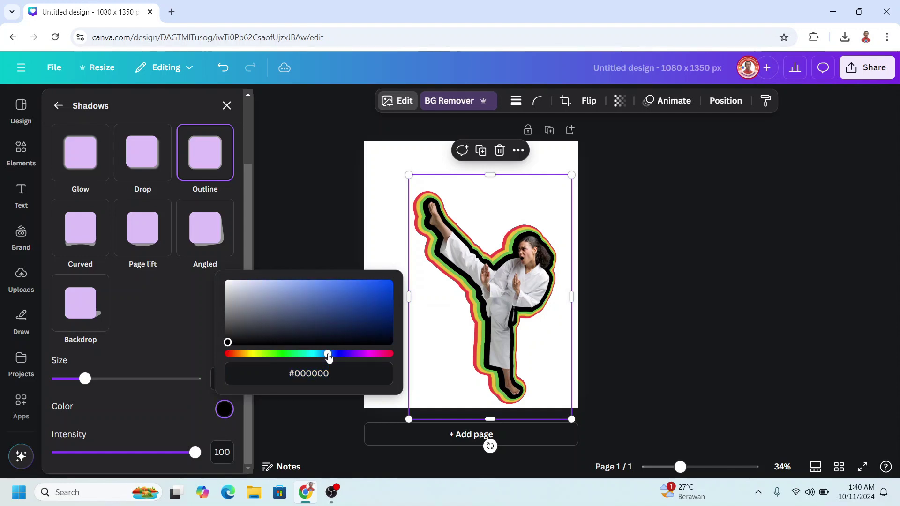
click(300, 288)
Select all five karate copies and align them to the horizontal center.
click(649, 201)
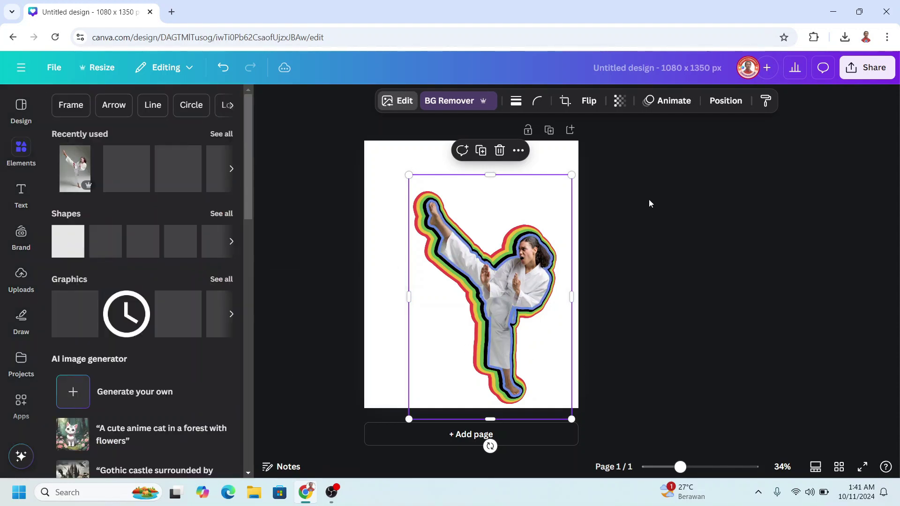
drag(651, 180, 331, 417)
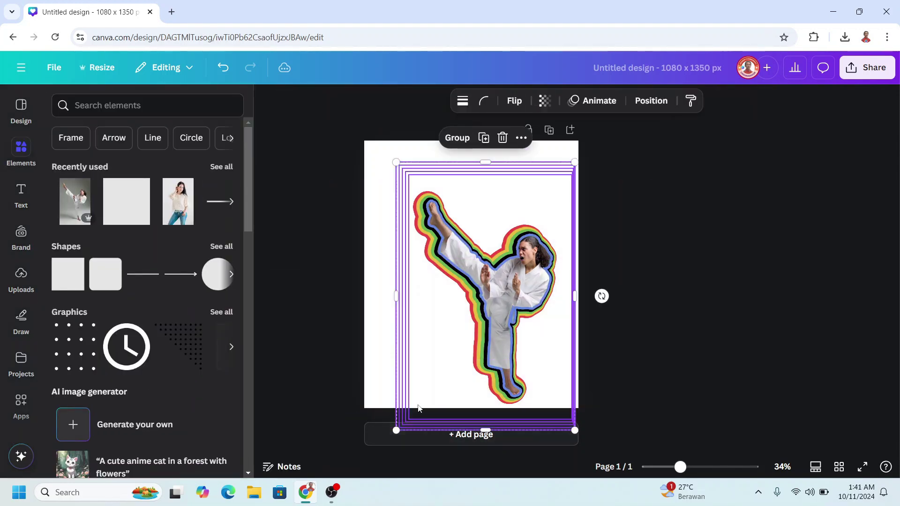
right_click(492, 288)
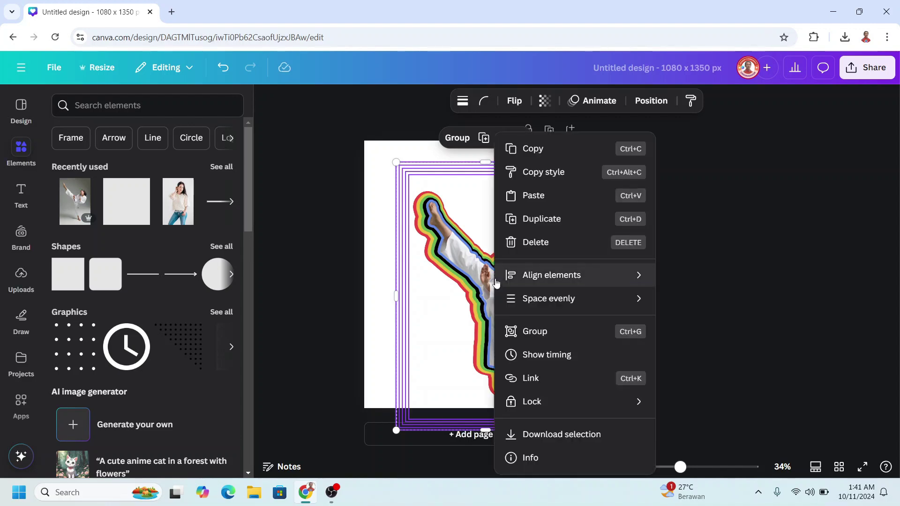
mouse_move(537, 286)
click(705, 299)
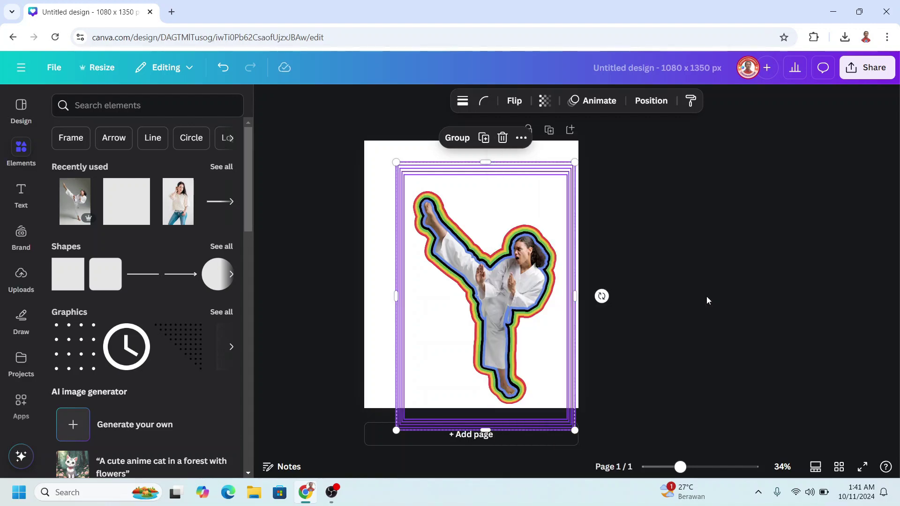
Align the selected copies to the middle so the outline rings sit concentrically.
right_click(515, 283)
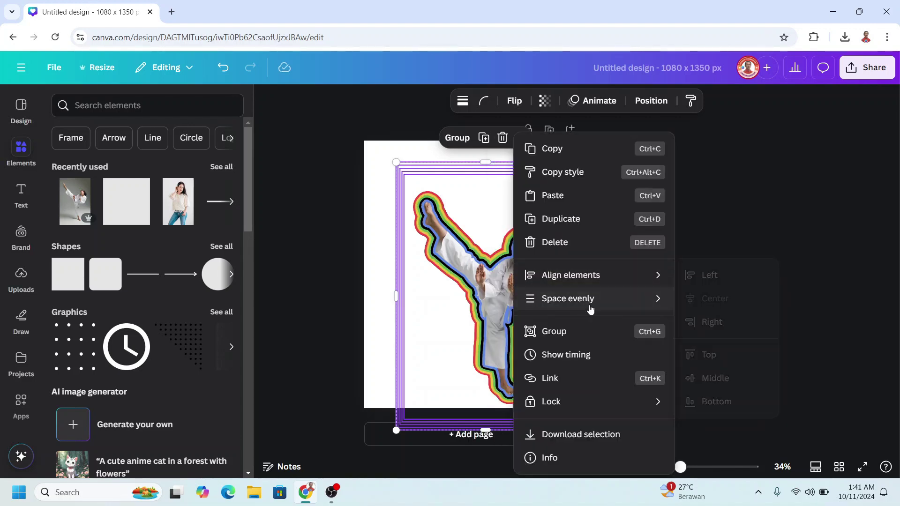
mouse_move(594, 275)
click(717, 378)
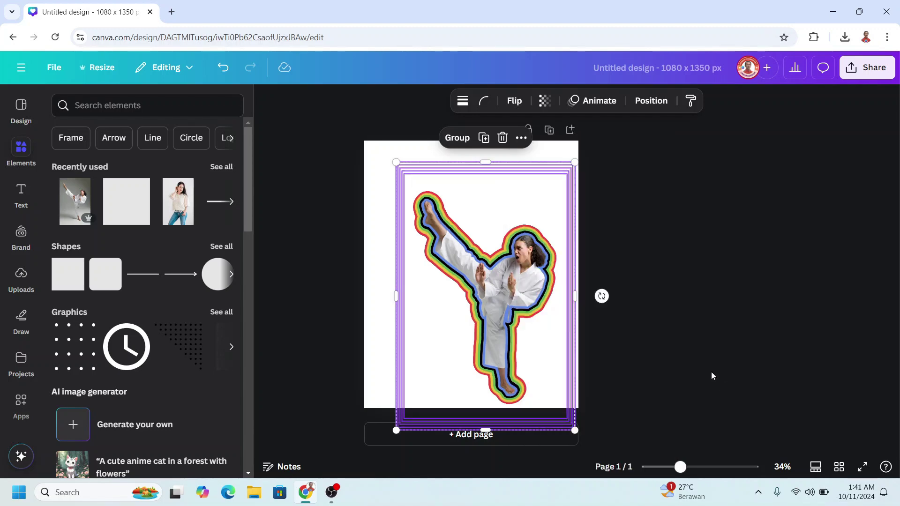
click(673, 342)
click(478, 197)
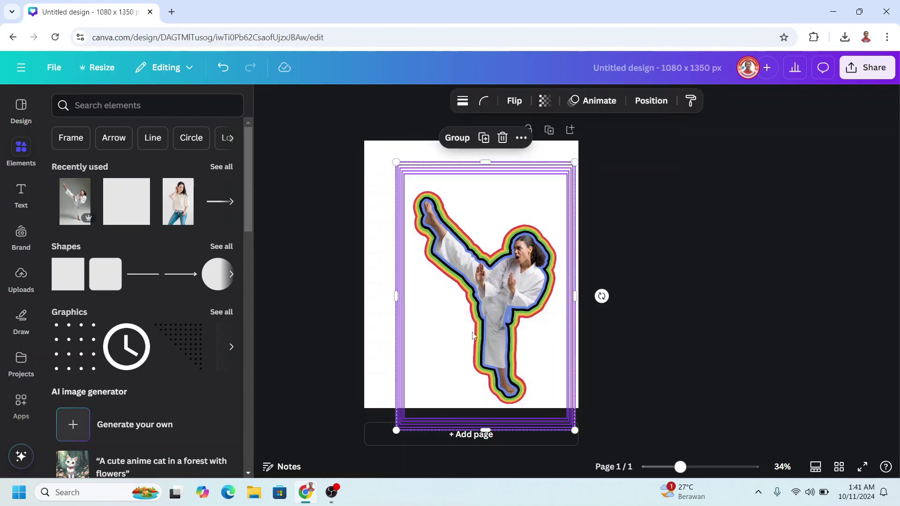